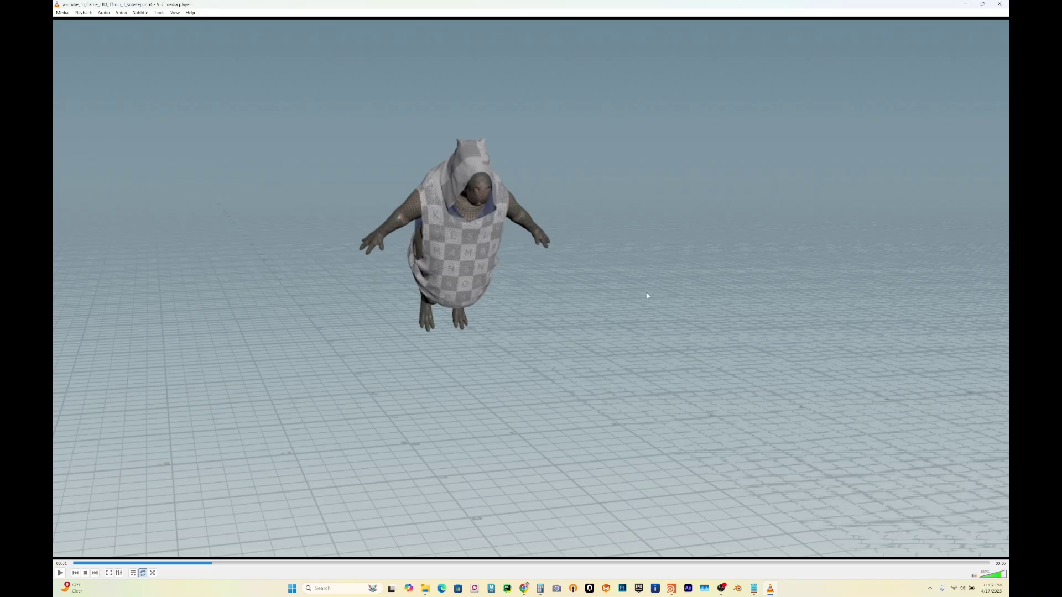
Play and pause the youtube_to_frame_180_17min_1_substep.mp4 hoodie test clip, then minimize VLC
click(60, 574)
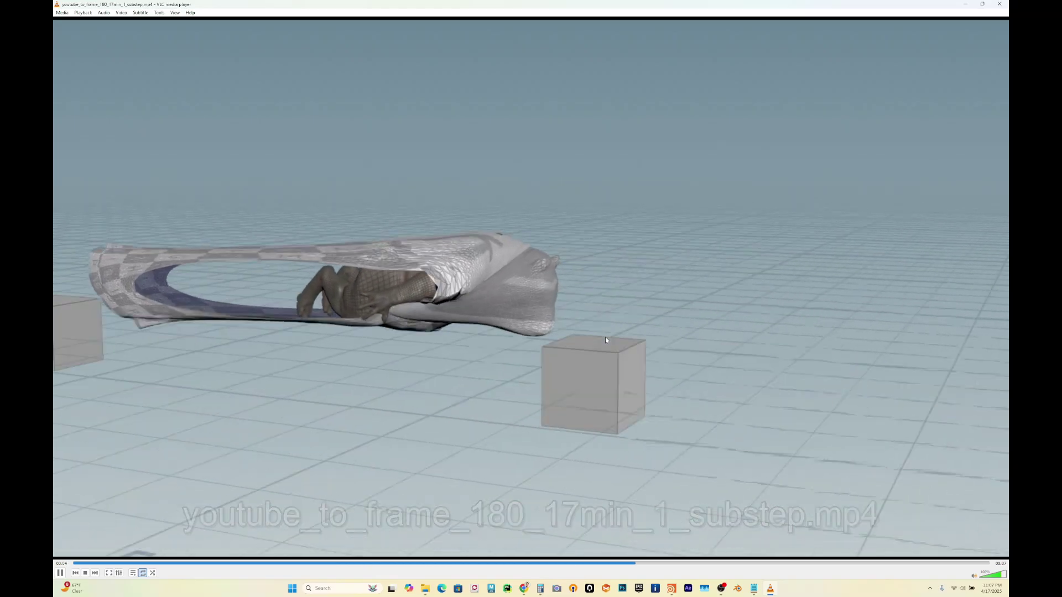
click(59, 573)
click(965, 4)
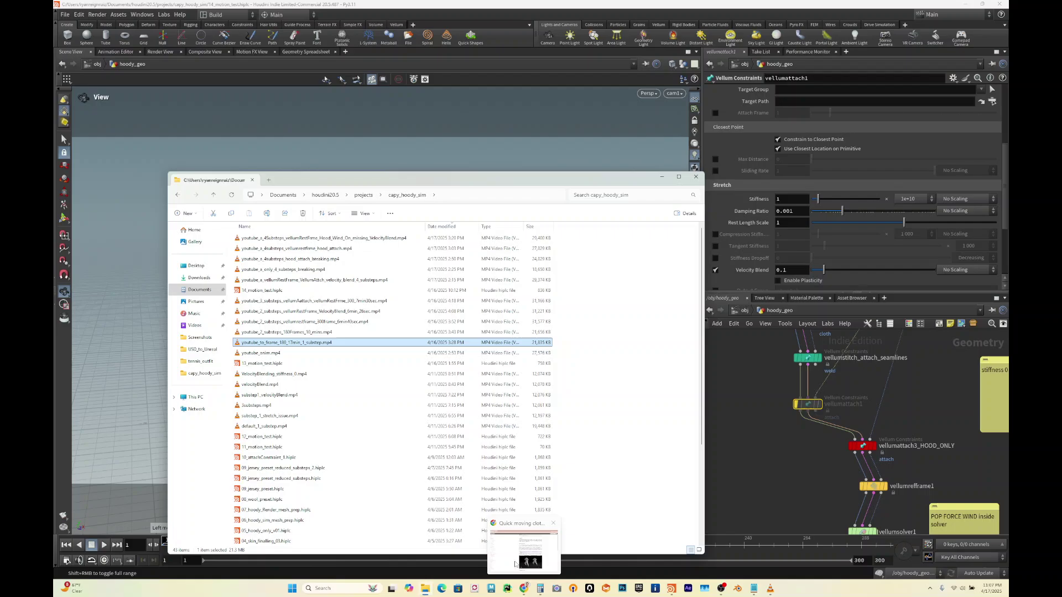
Bring up the Quick moving cloth docs in Chrome and highlight the Velocity blending heading
click(523, 588)
scroll(488, 457, up, 1)
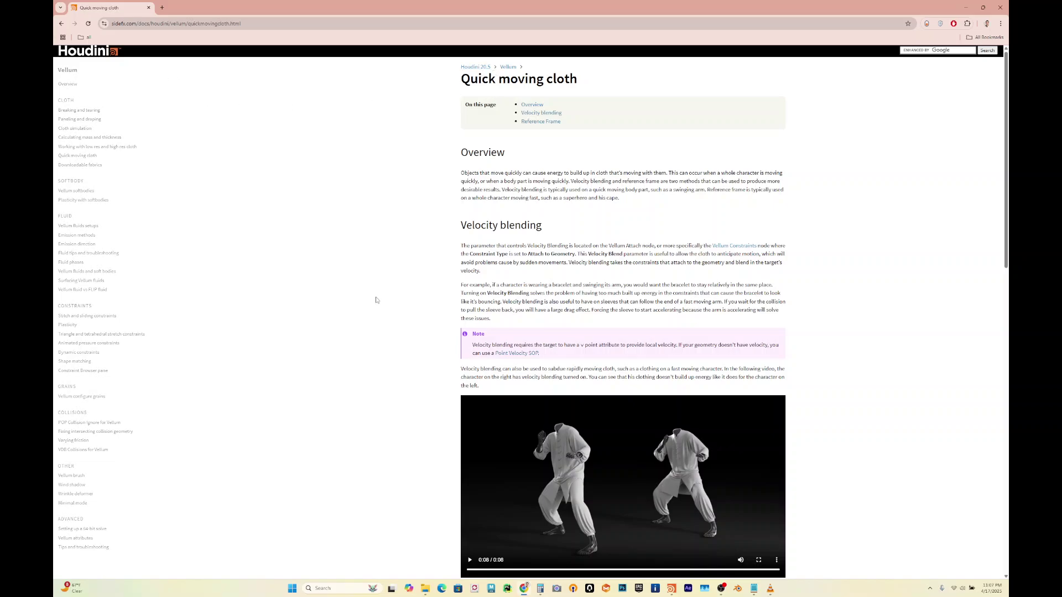
scroll(475, 281, down, 1)
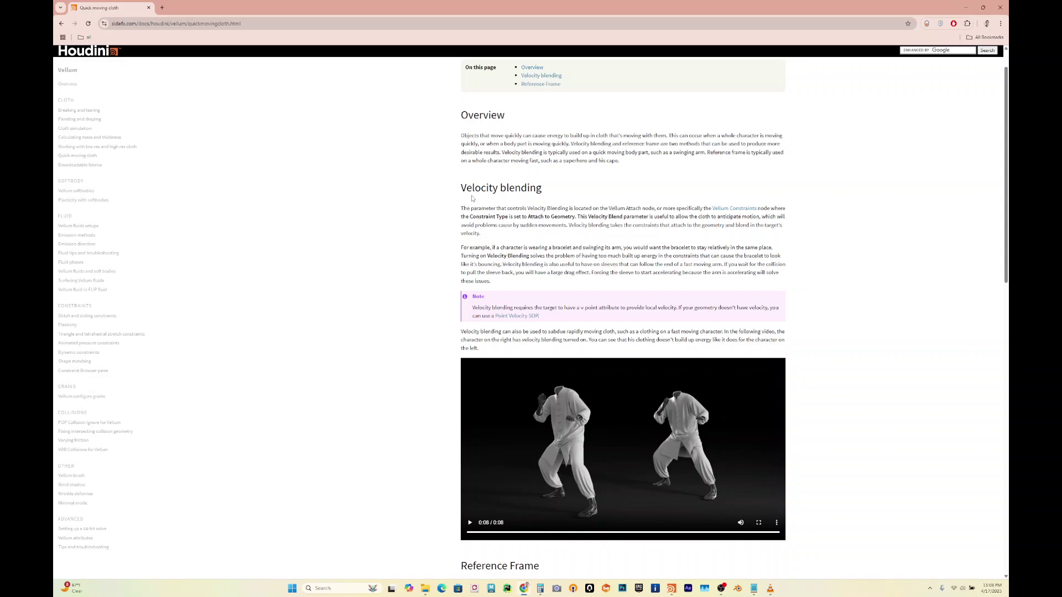
drag(459, 188, 550, 188)
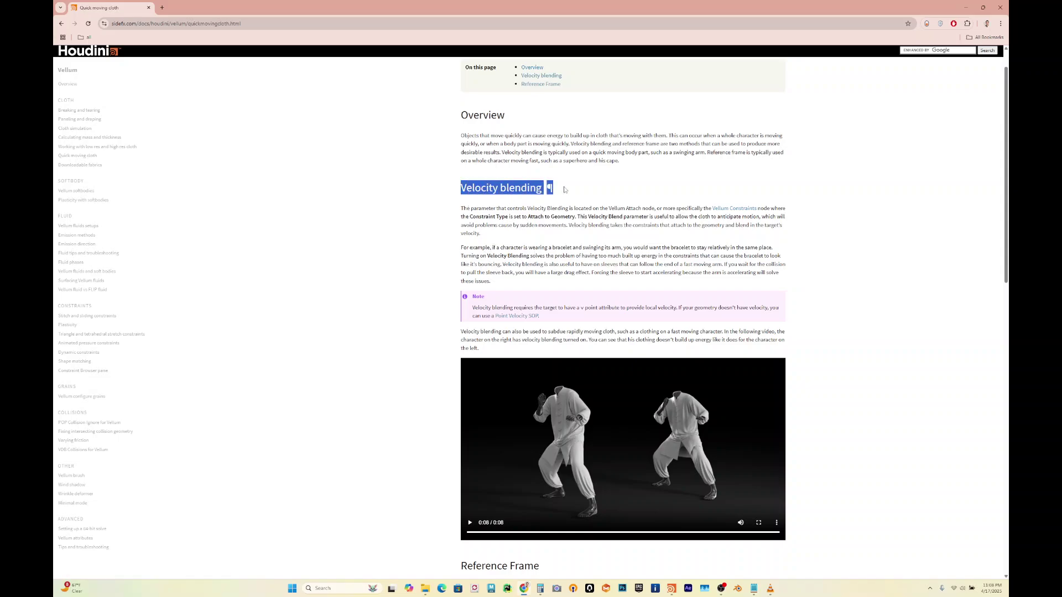
click(407, 245)
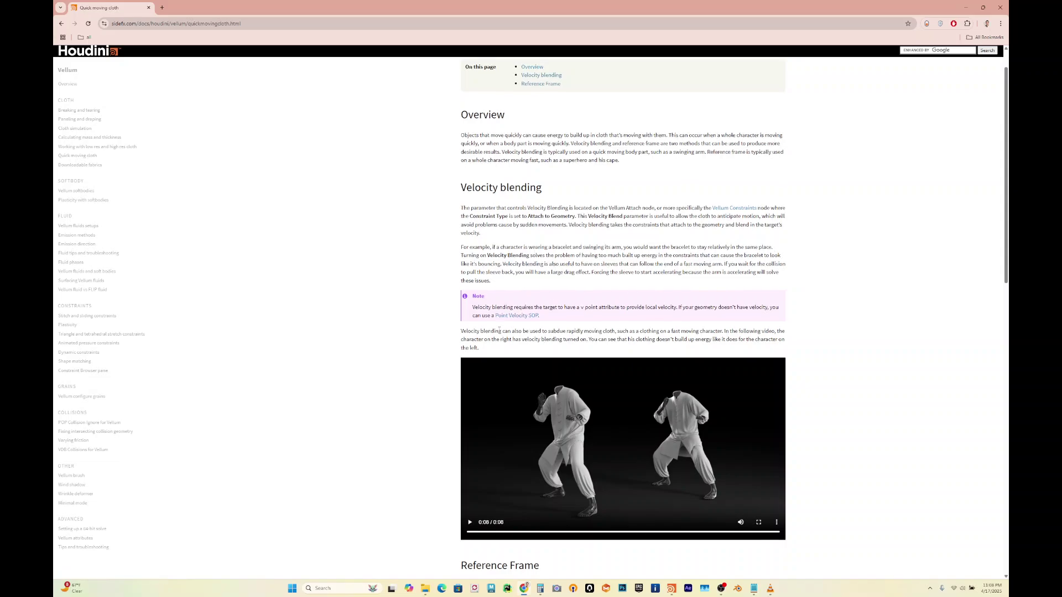
Replay the velocity blending comparison video twice, then highlight the Reference Frame heading
scroll(499, 333, down, 1)
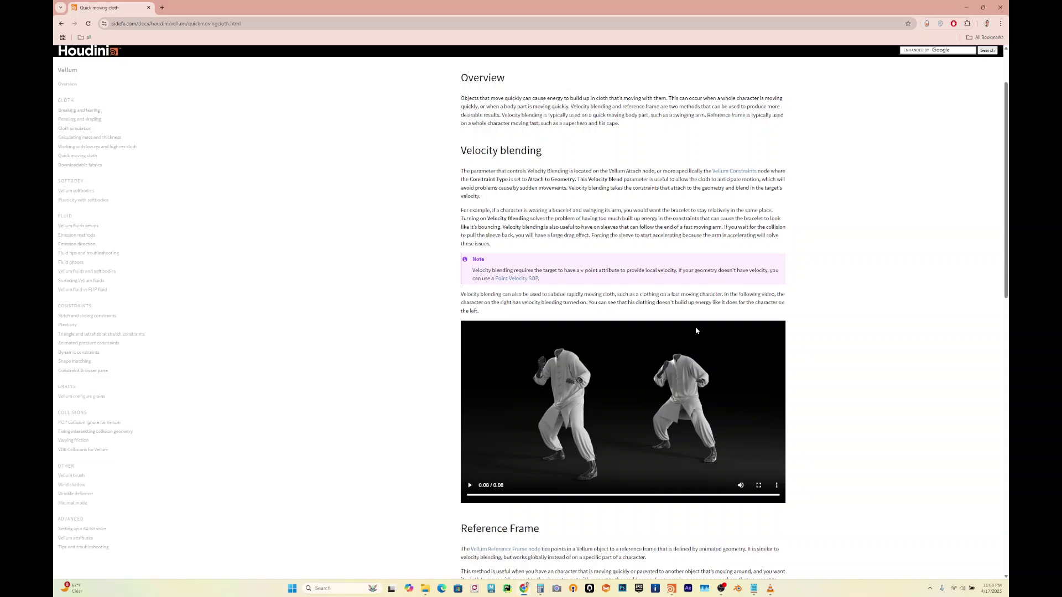
click(469, 485)
click(535, 410)
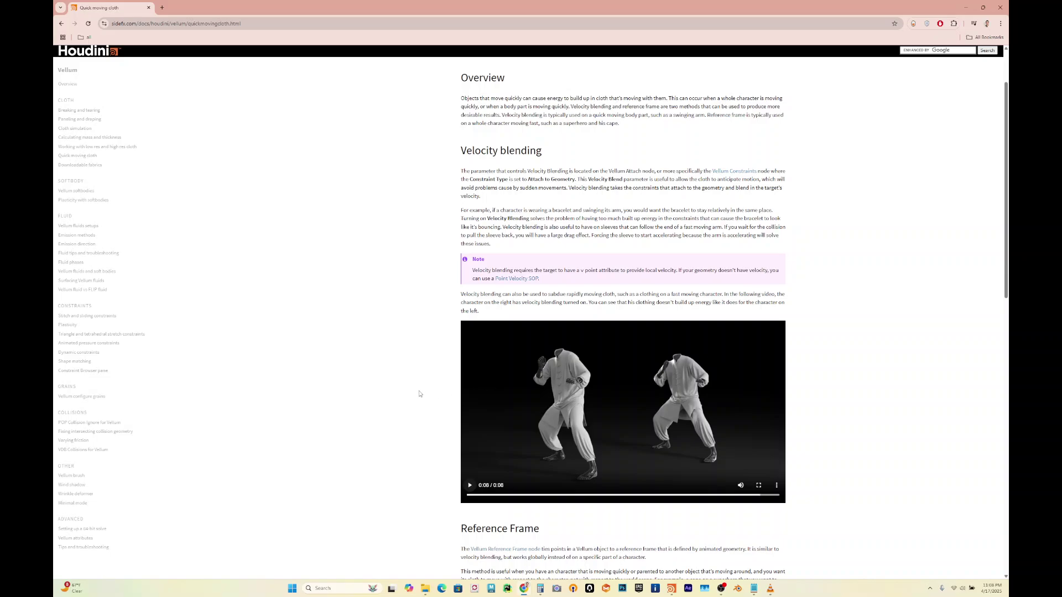
scroll(420, 393, down, 3)
drag(458, 381, 547, 380)
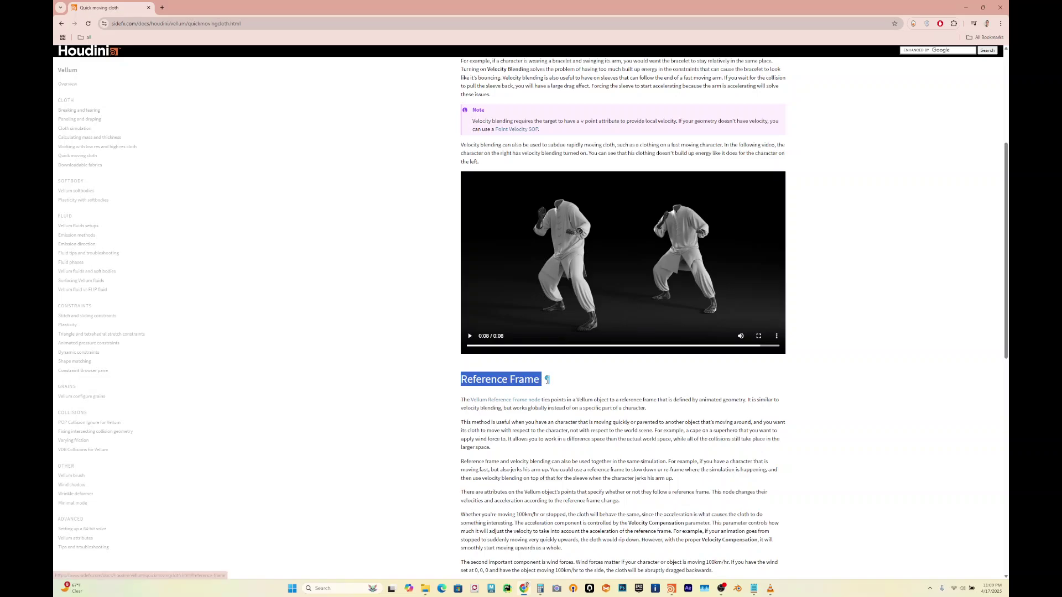
Highlight the superhero cape example in the Reference Frame section, then minimize Chrome
click(429, 463)
scroll(676, 435, down, 1)
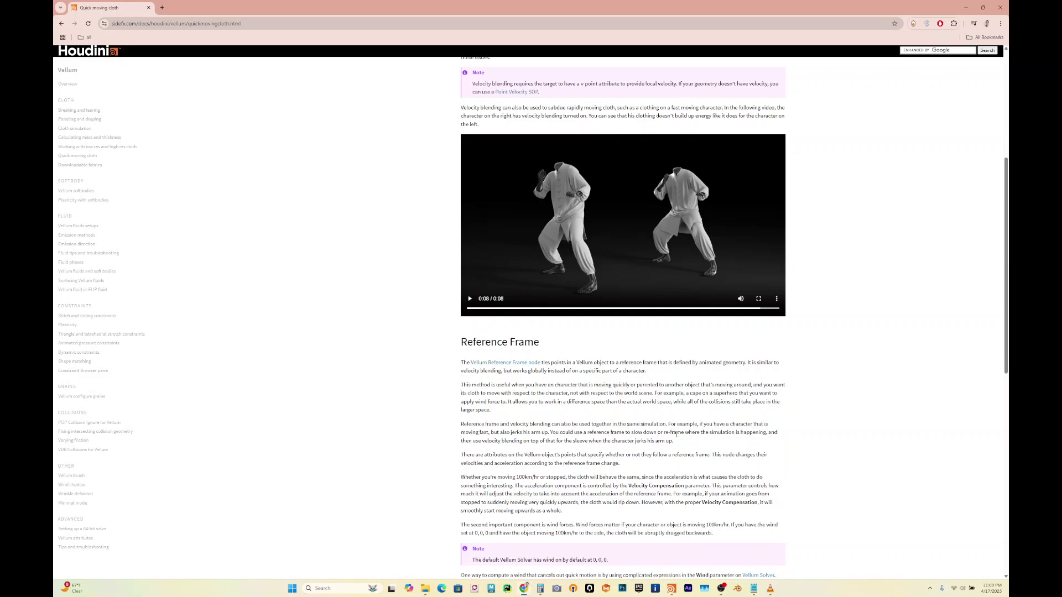
drag(655, 394, 733, 394)
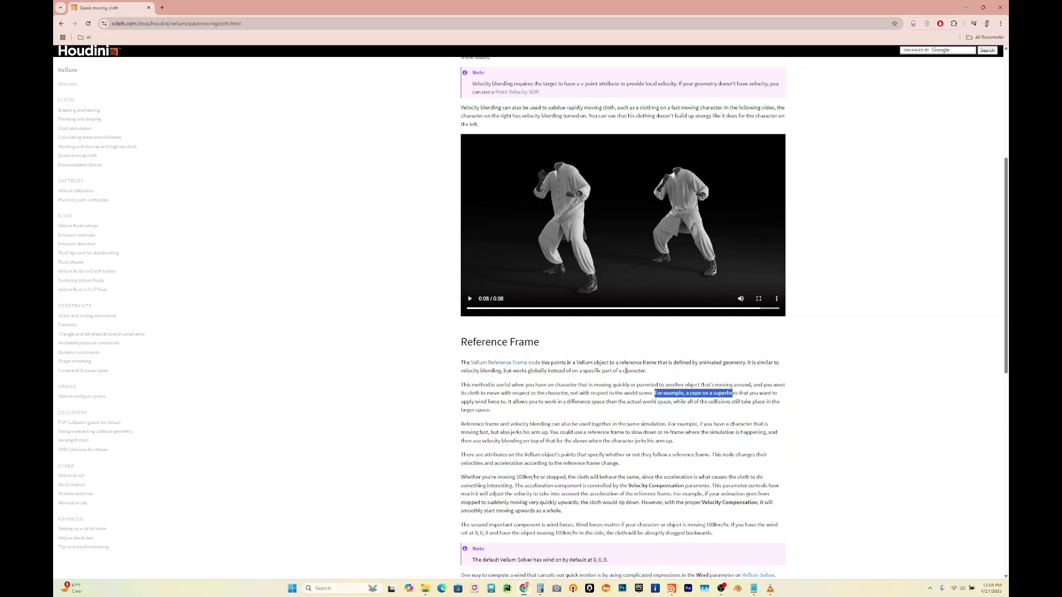
click(964, 7)
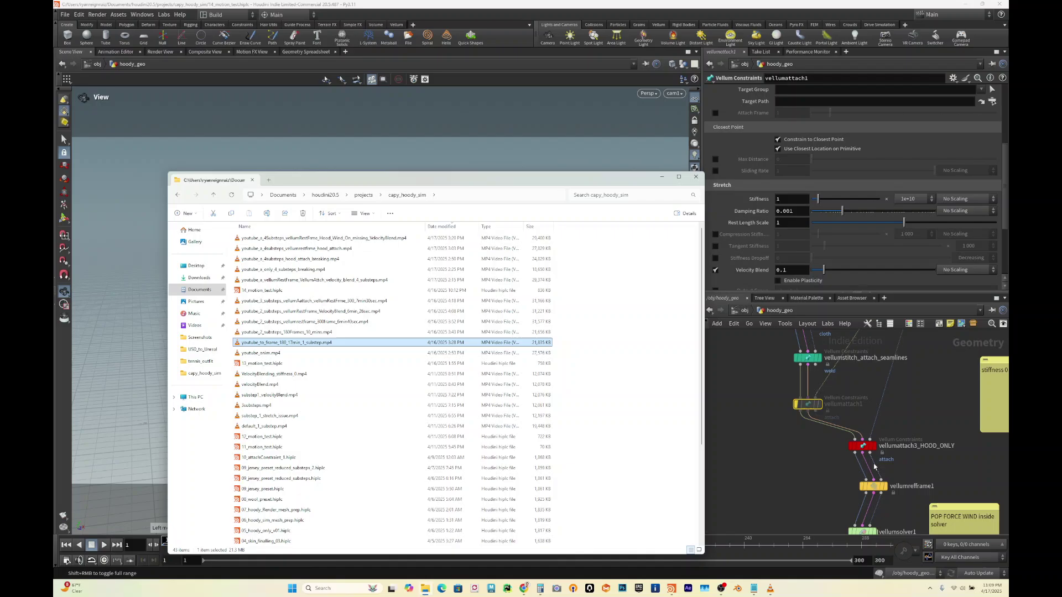
Show vellumsolver1's parameters, pan up to the attach nodes, and bring back the capy_hoody_sim folder
middle_drag(828, 476, 818, 377)
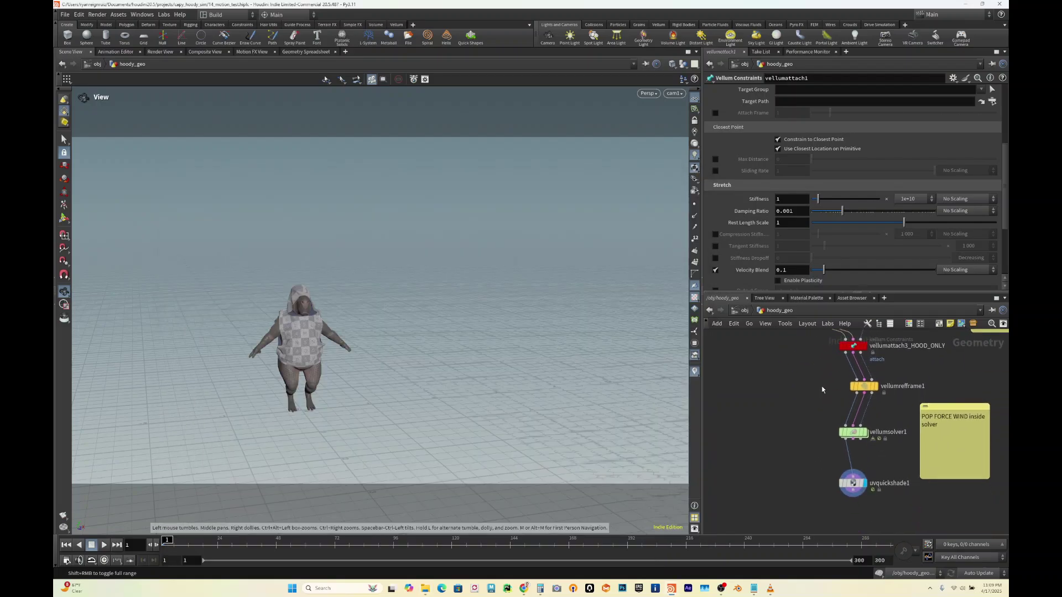
click(853, 433)
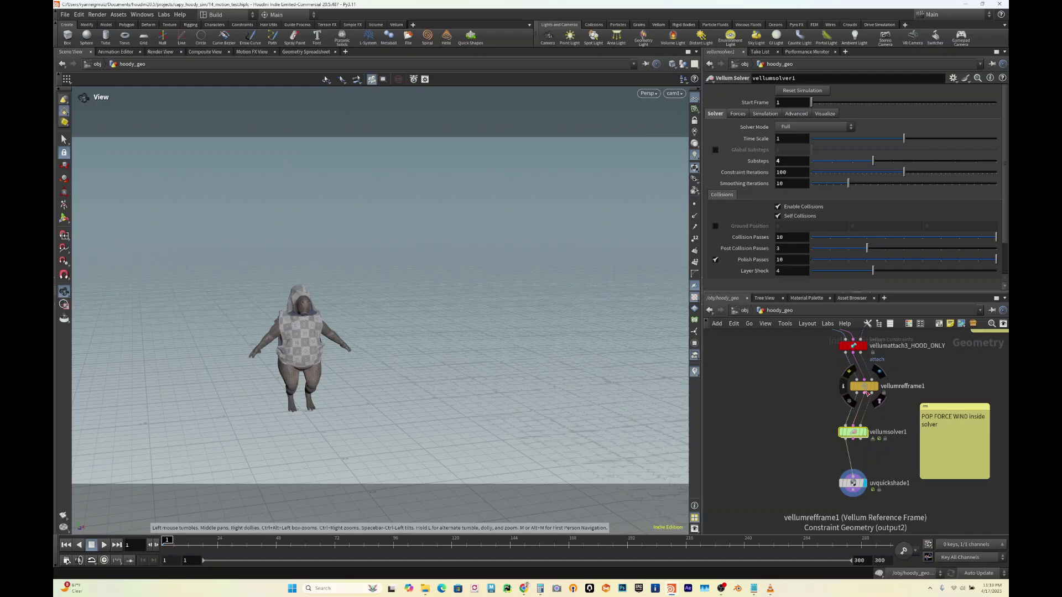
middle_drag(811, 400, 787, 462)
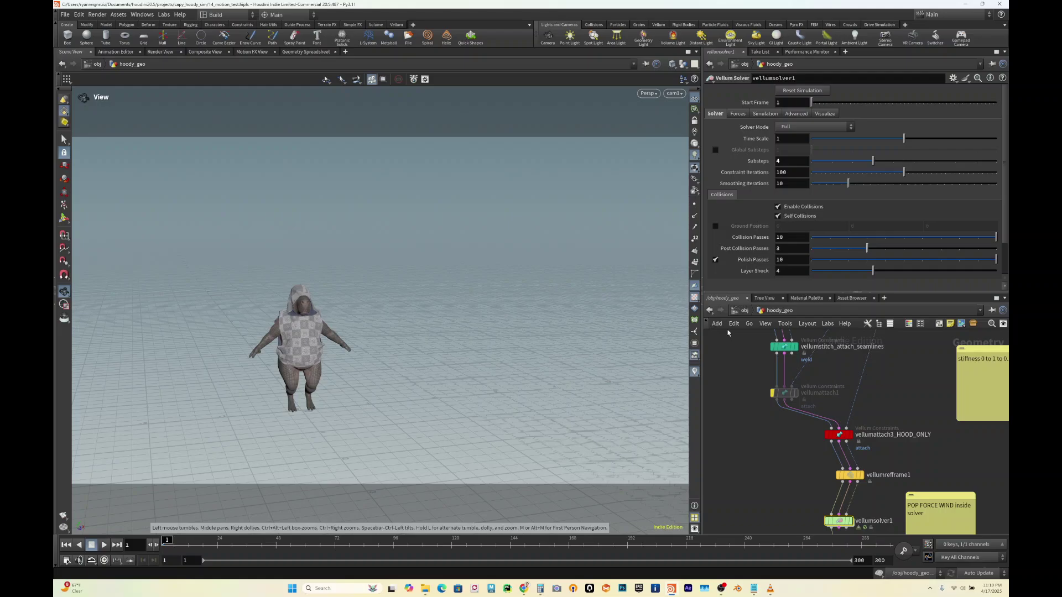
click(427, 590)
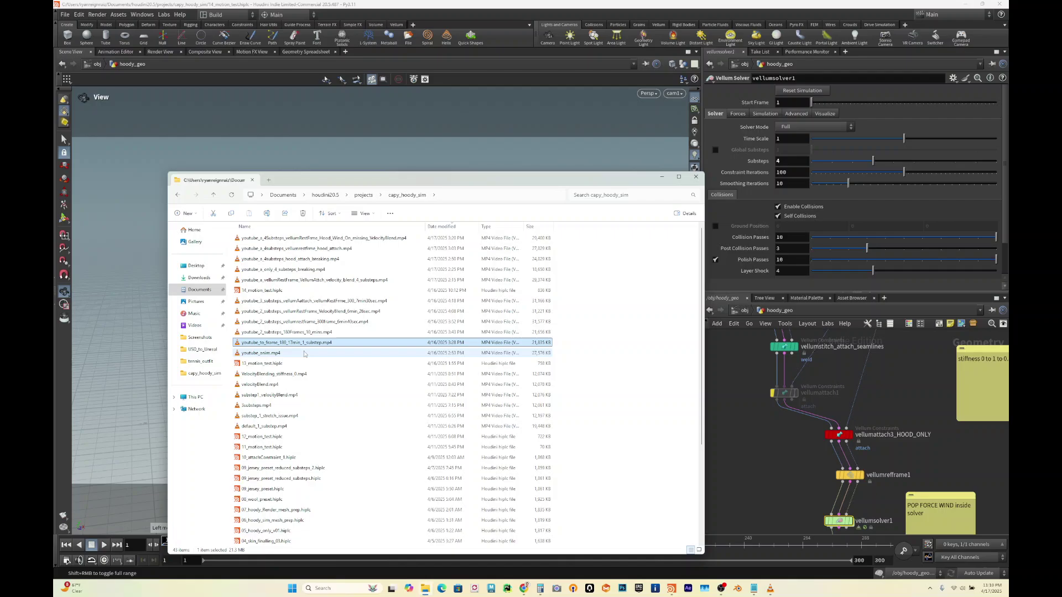
Play the 2-substep 180-frame test clip in VLC, then close the player
click(275, 332)
double_click(275, 333)
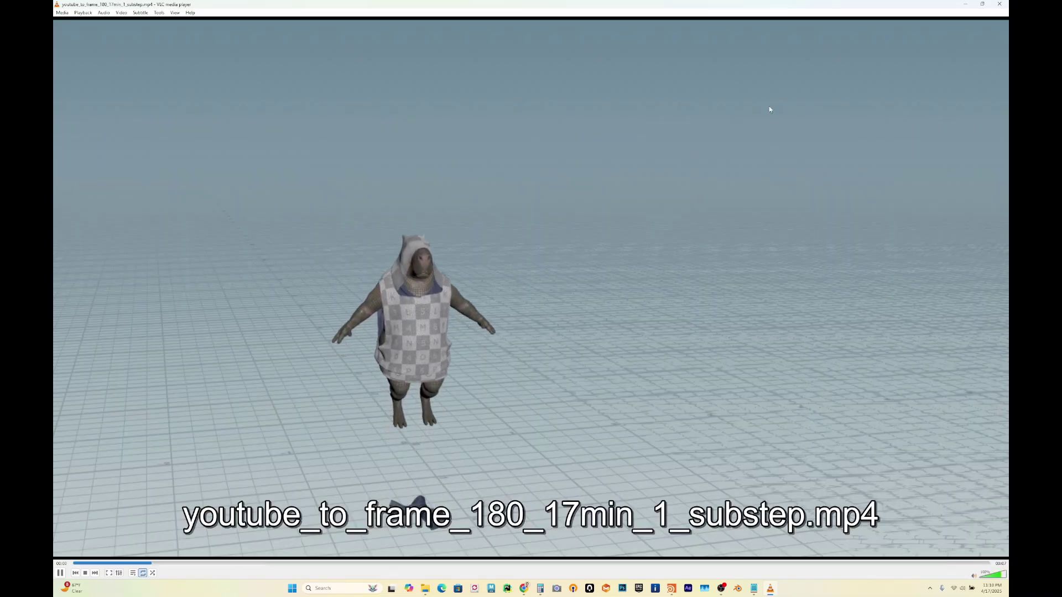
click(999, 5)
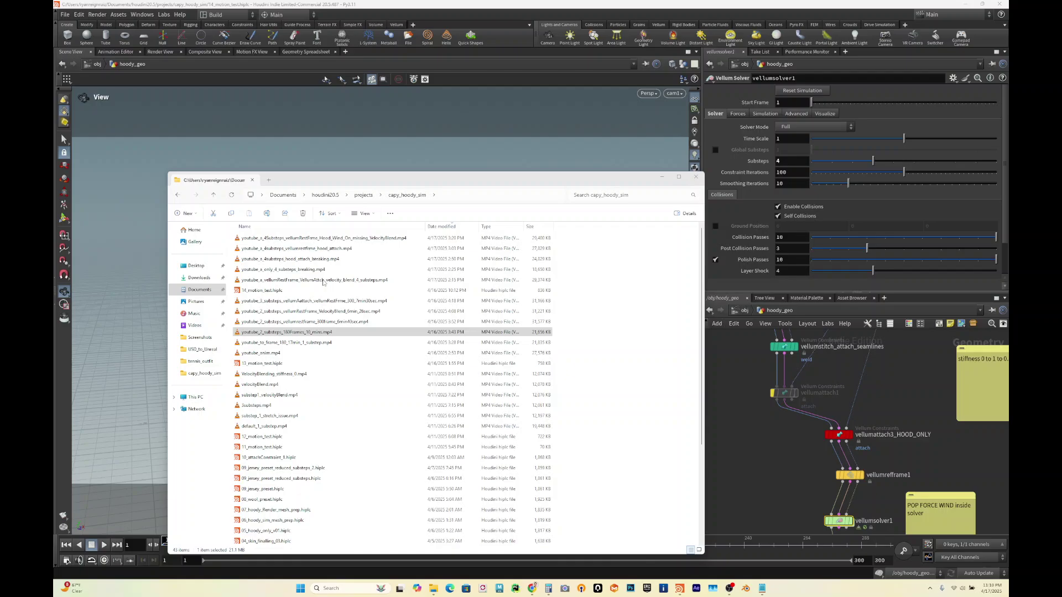
Play the 4-substep breaking test clip, close VLC, and select the hood-attach breaking clip
click(282, 271)
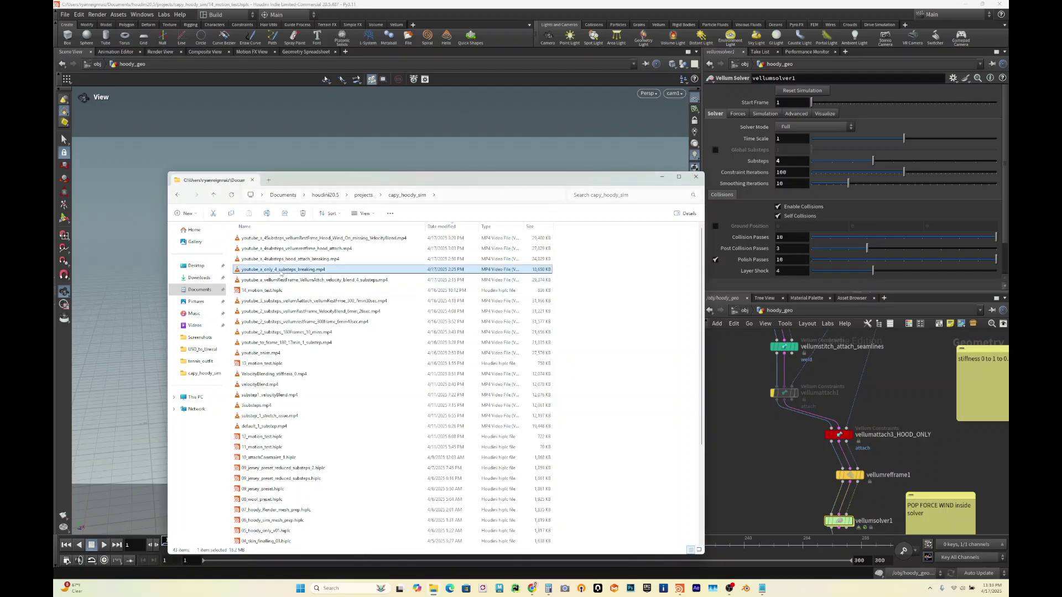
double_click(282, 271)
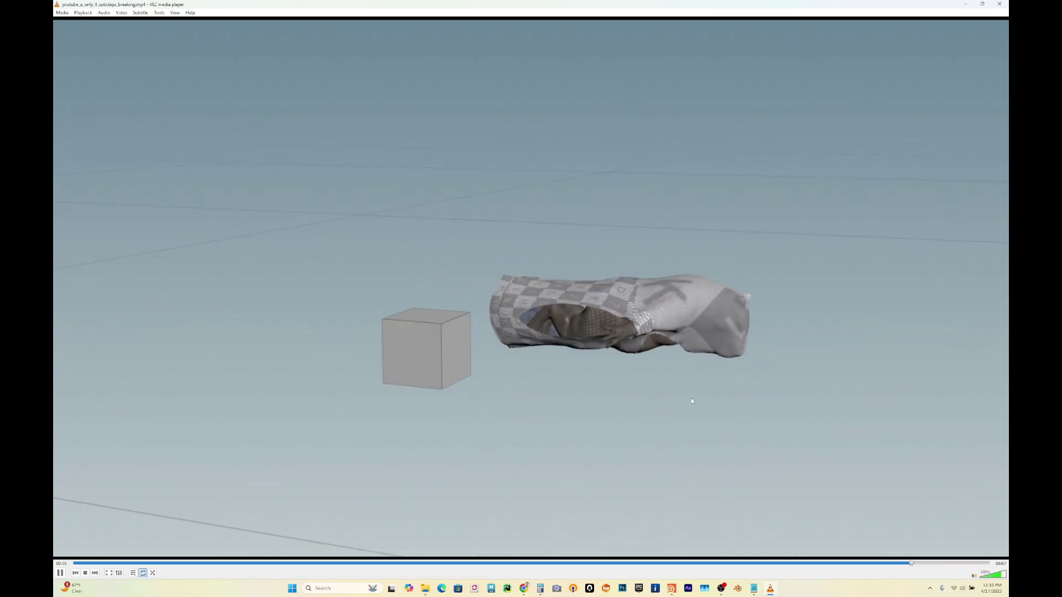
click(1000, 3)
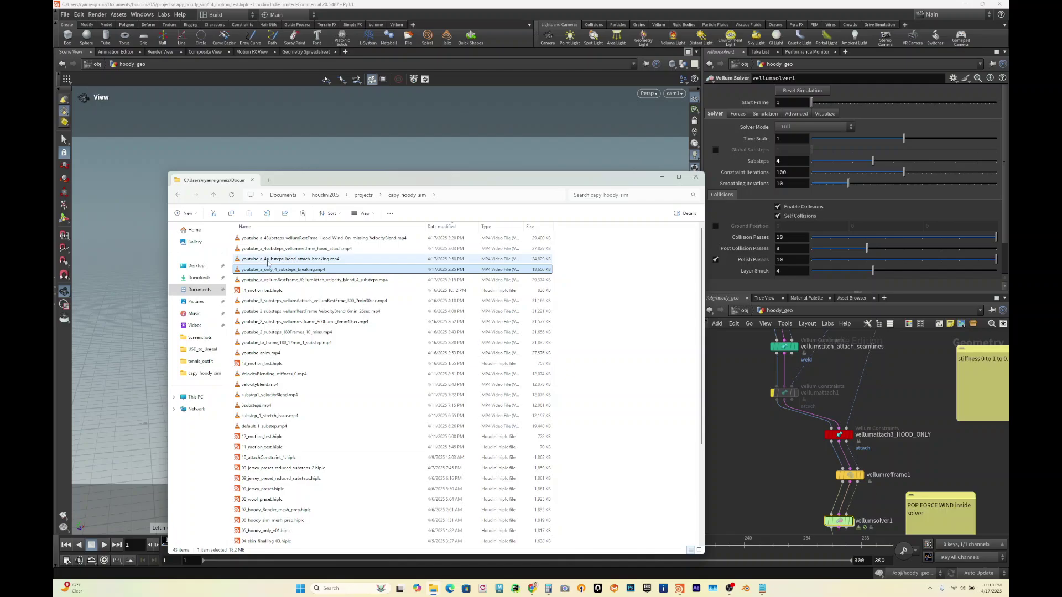
click(269, 260)
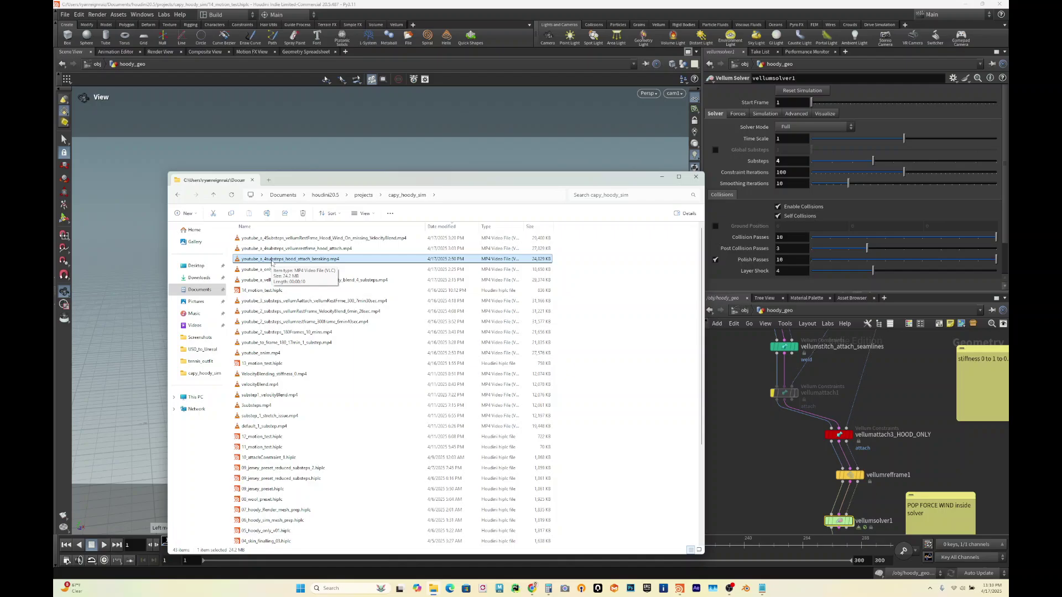
Inspect vellumattach3_HOOD_ONLY's group and stretch settings and check object_merge1's input object
click(839, 438)
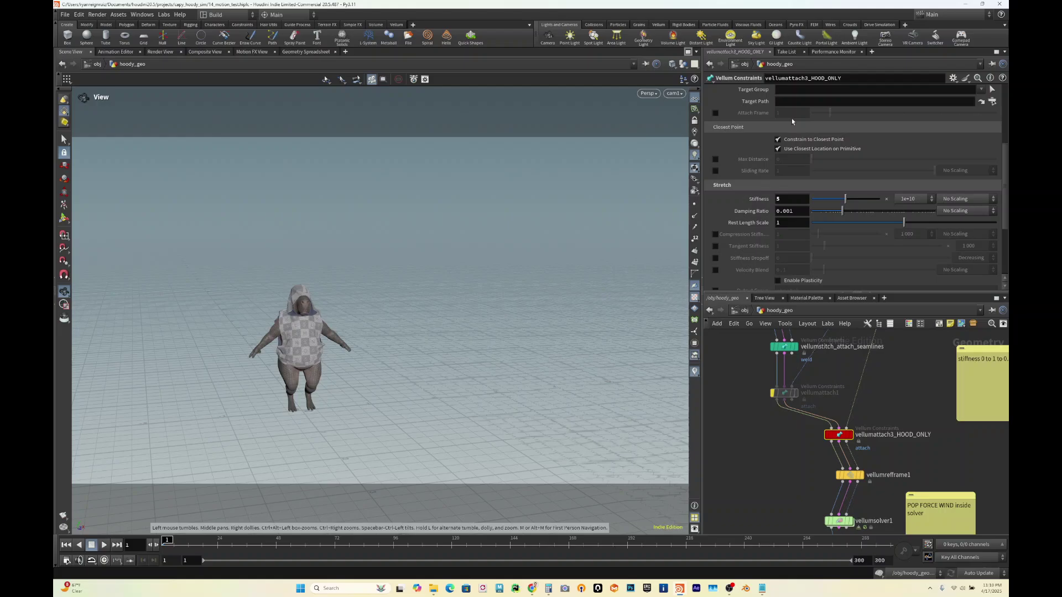
scroll(778, 130, up, 5)
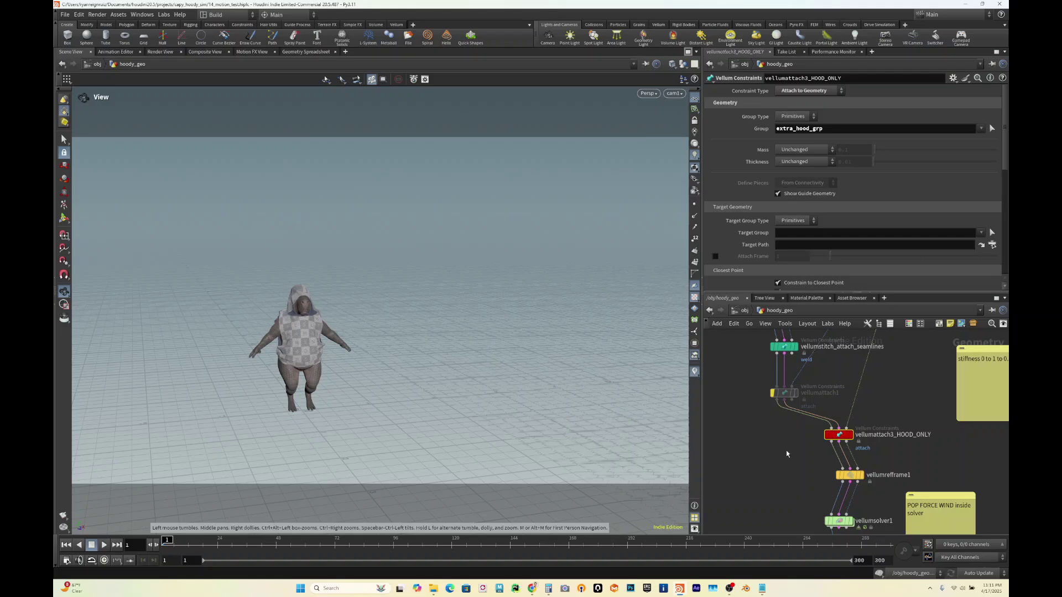
middle_drag(840, 436, 839, 475)
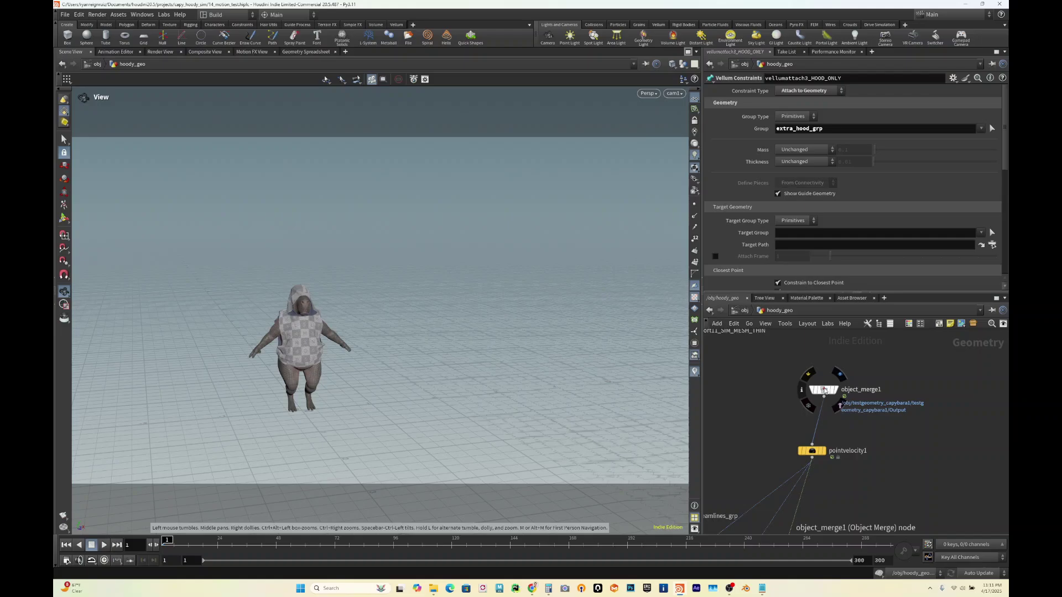
drag(825, 390, 825, 391)
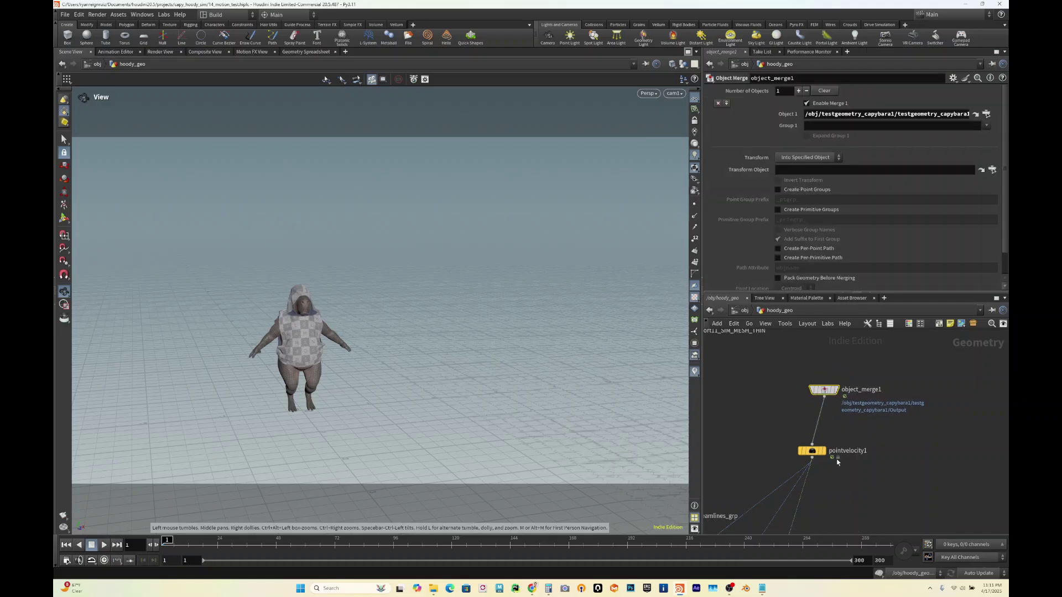
scroll(838, 463, down, 10)
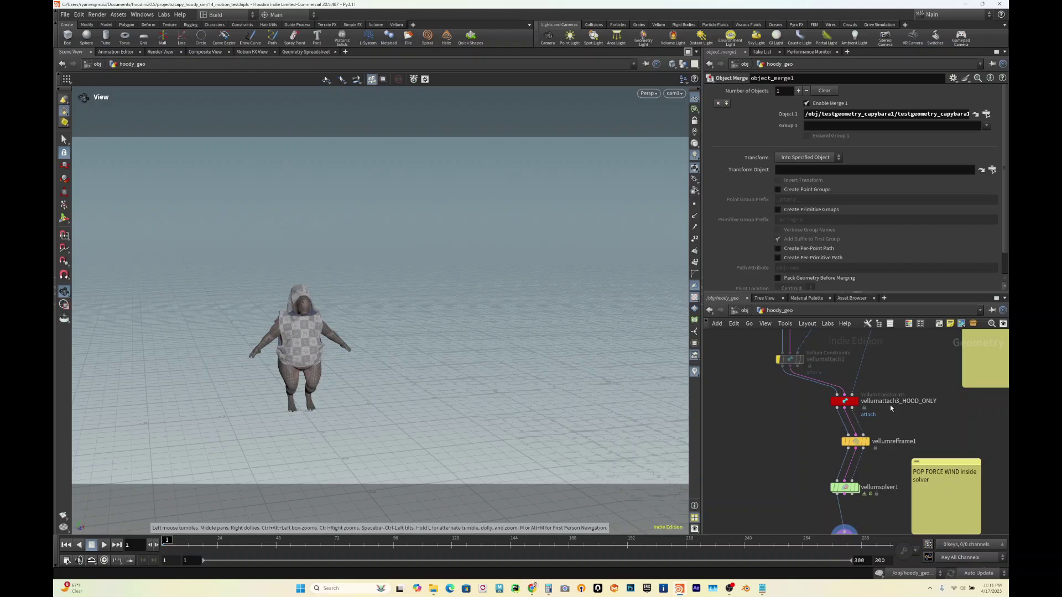
scroll(891, 408, up, 2)
click(838, 393)
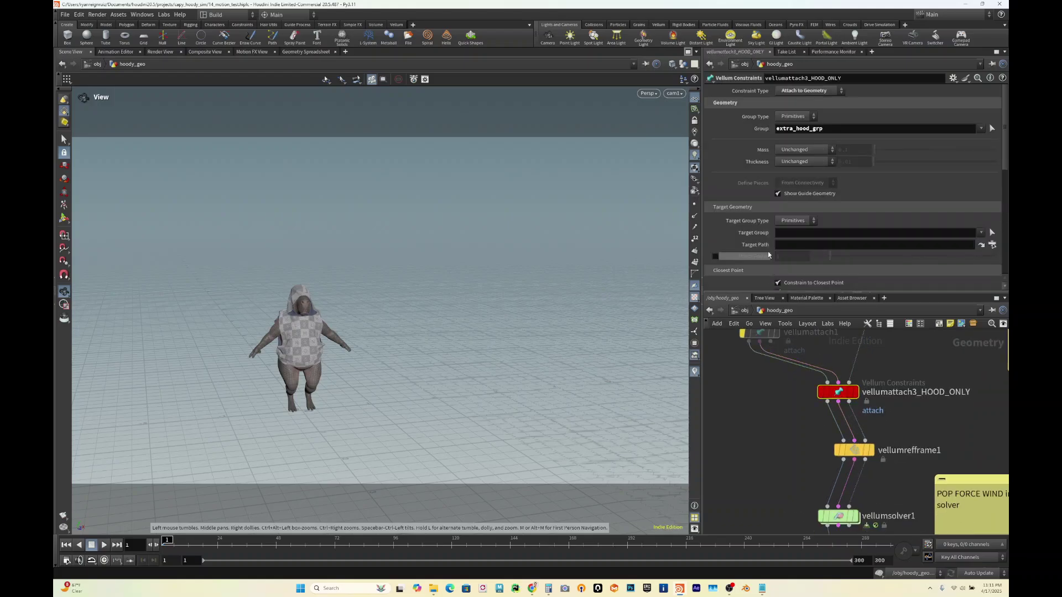
scroll(770, 232, down, 5)
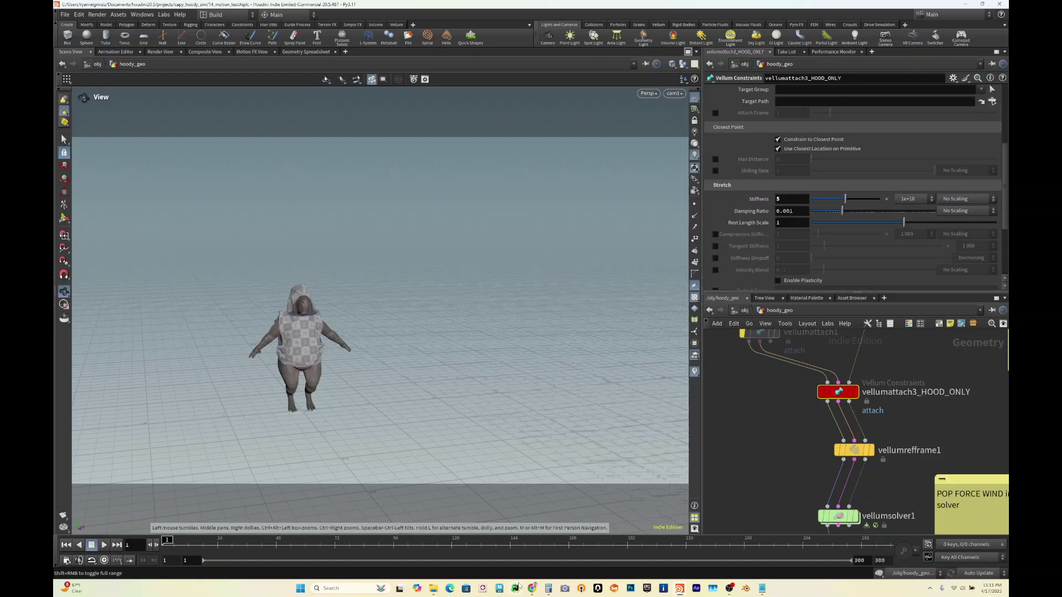
Bring up the capy_hoody_sim folder and select the hood_attach_breaking clip
click(531, 590)
click(498, 593)
click(442, 594)
click(286, 260)
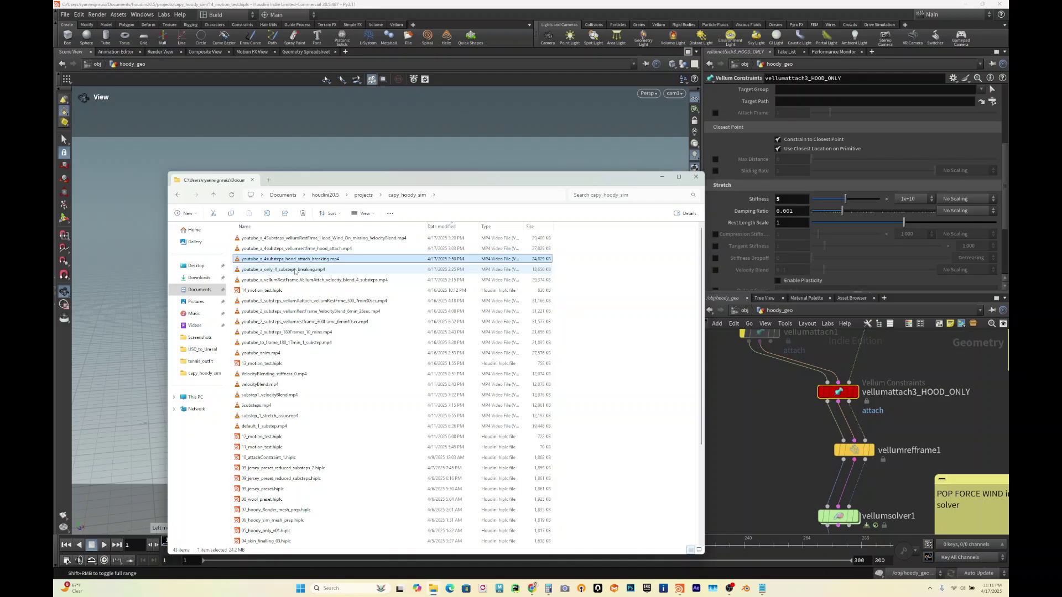
double_click(281, 259)
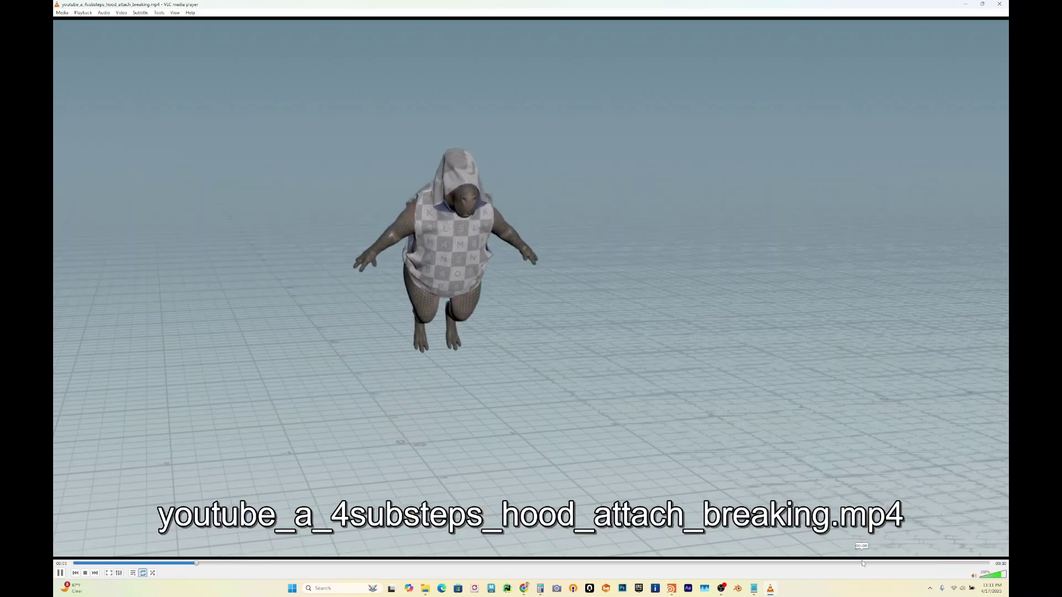
click(1000, 4)
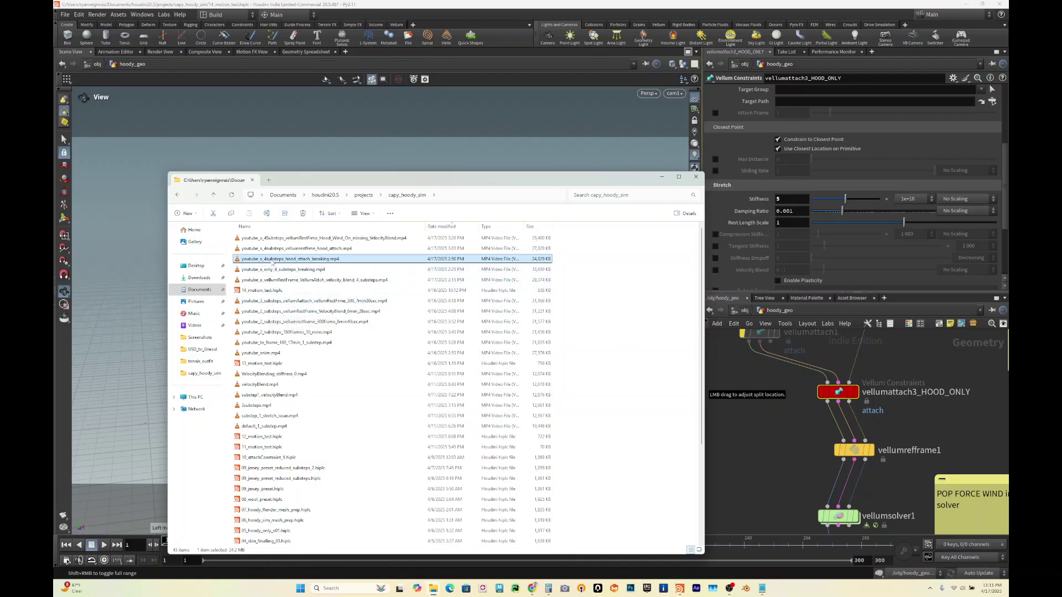
click(278, 249)
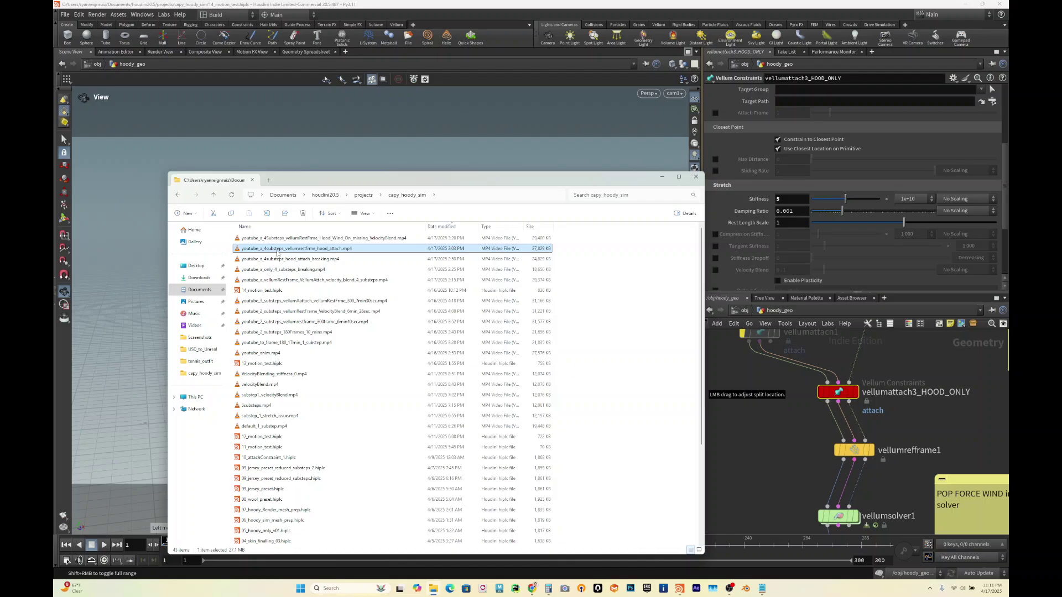
mouse_move(849, 401)
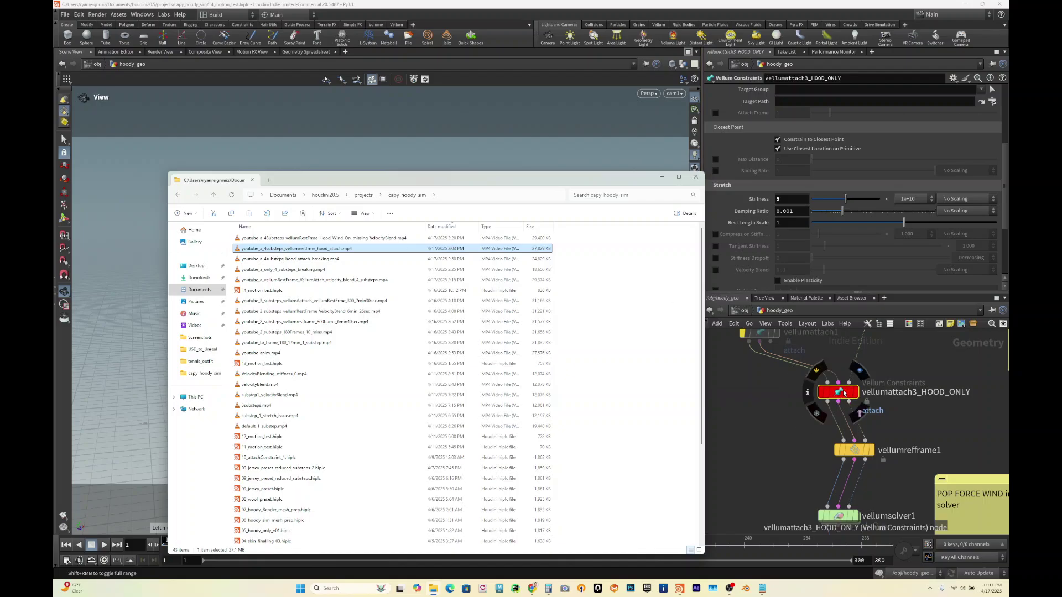
double_click(284, 249)
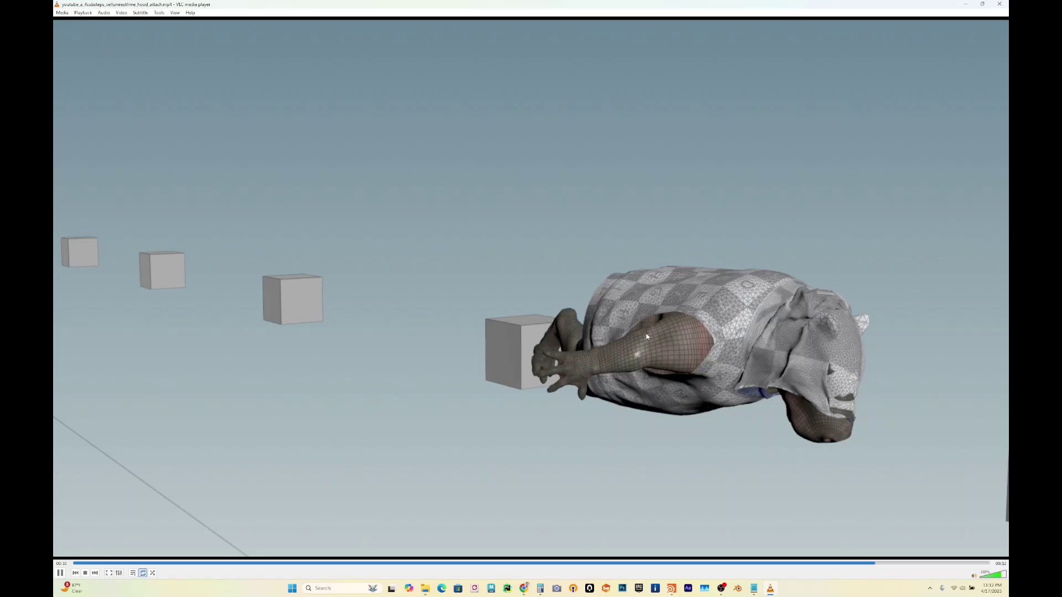
click(1006, 4)
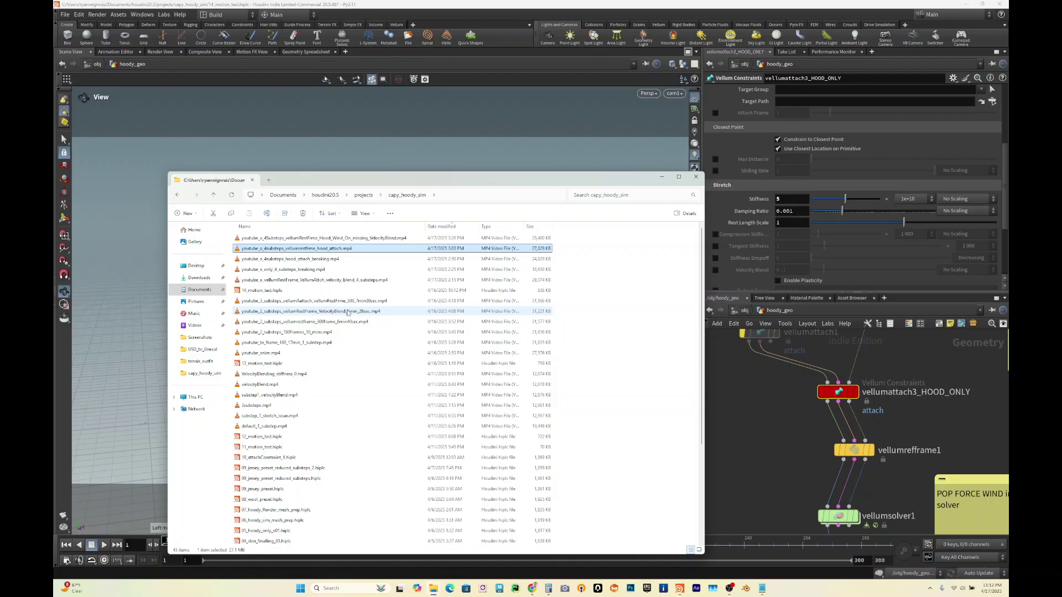
Show vellumrefframe1's settings, then vellumsolver1's settings with 4 substeps
click(855, 450)
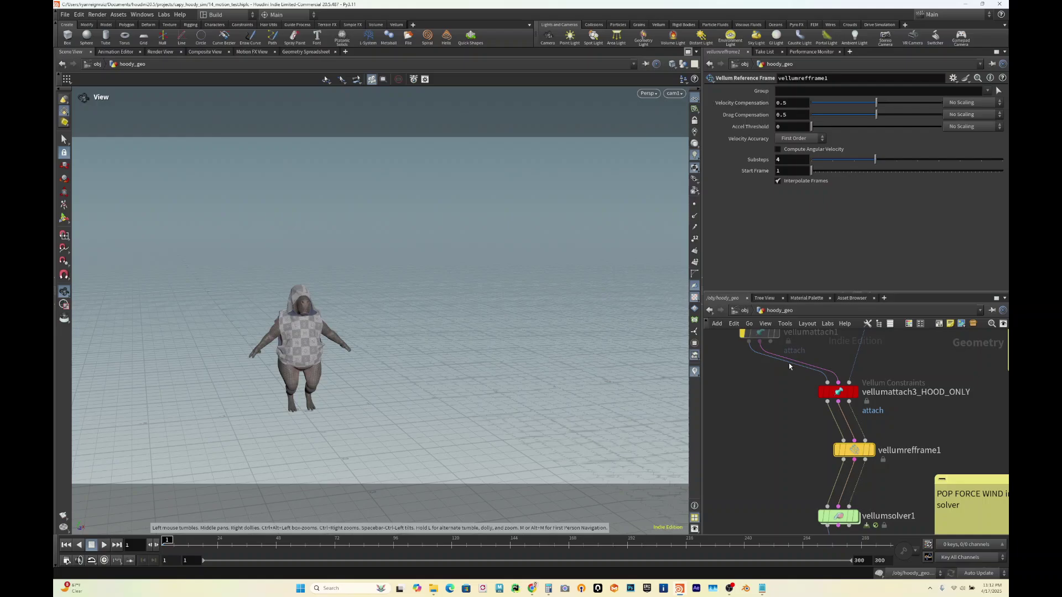
middle_drag(789, 465, 779, 432)
click(828, 484)
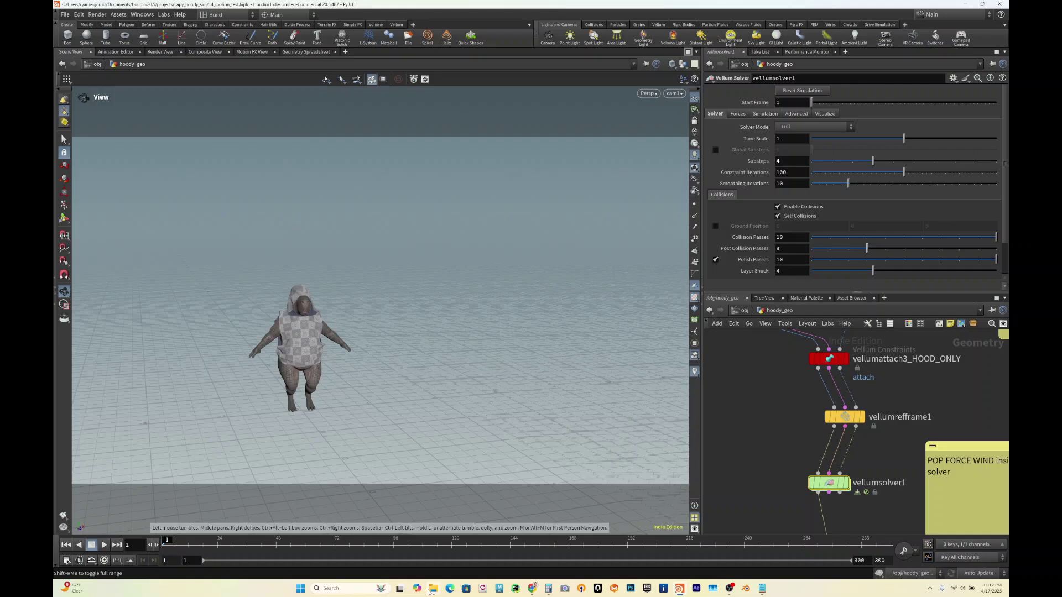
Play and pause the Hood_Wind_On_missing_VelocityBlend clip, then return to Houdini's network
mouse_move(435, 591)
click(426, 561)
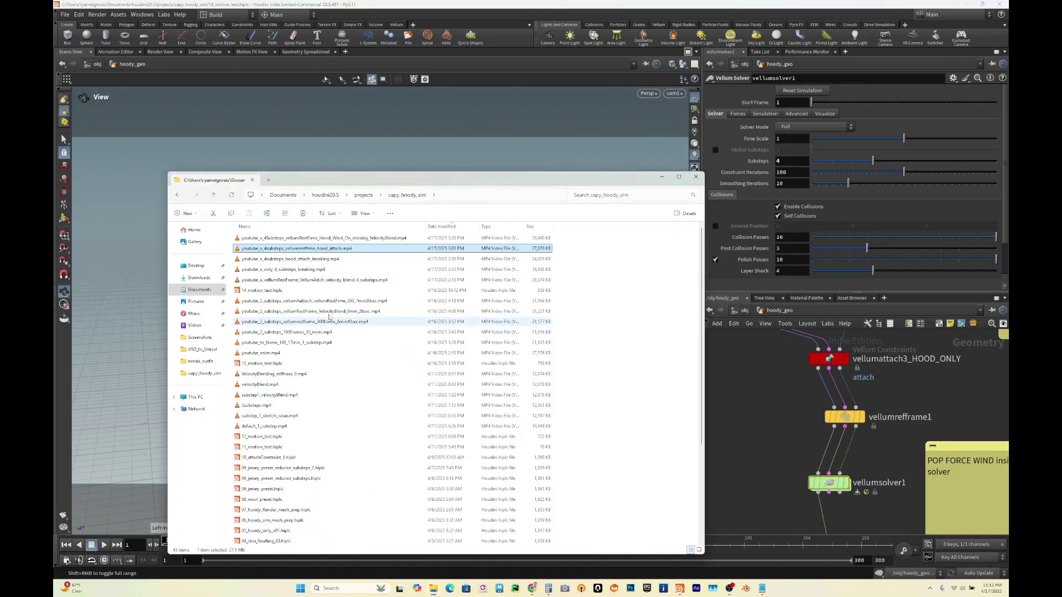
click(288, 239)
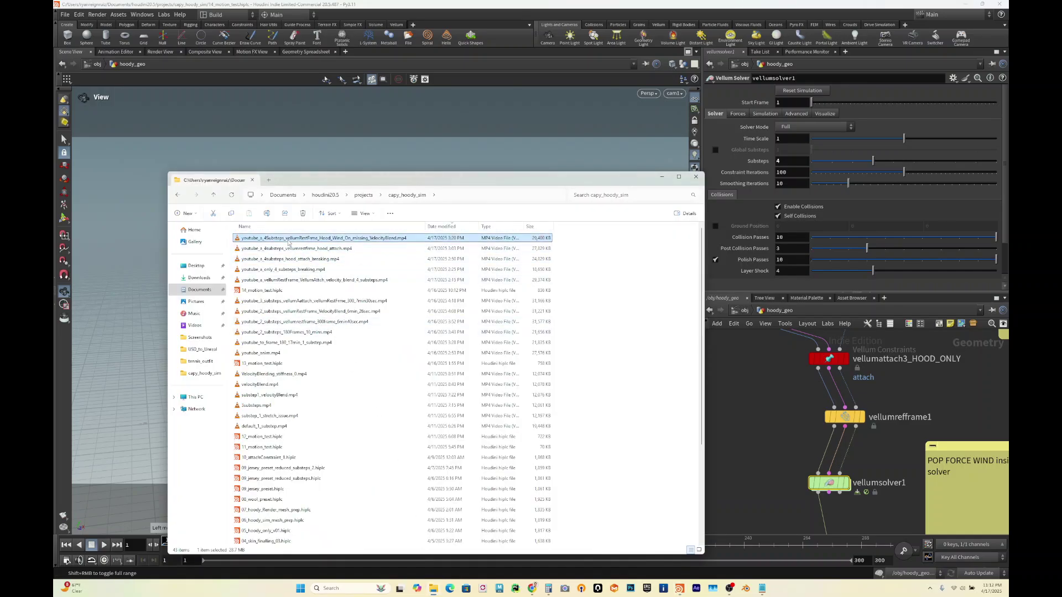
double_click(336, 237)
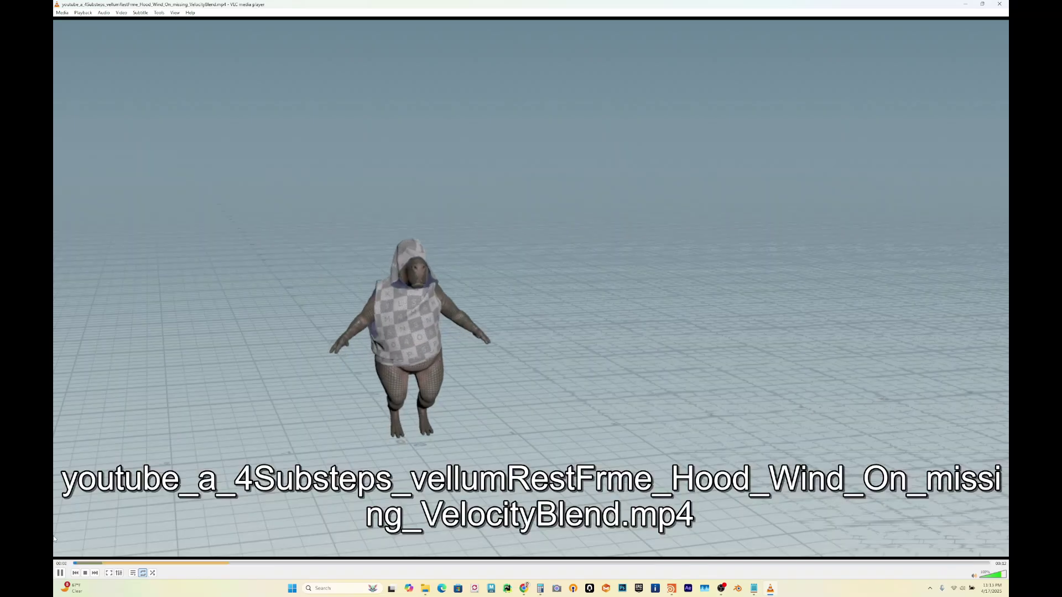
key(space)
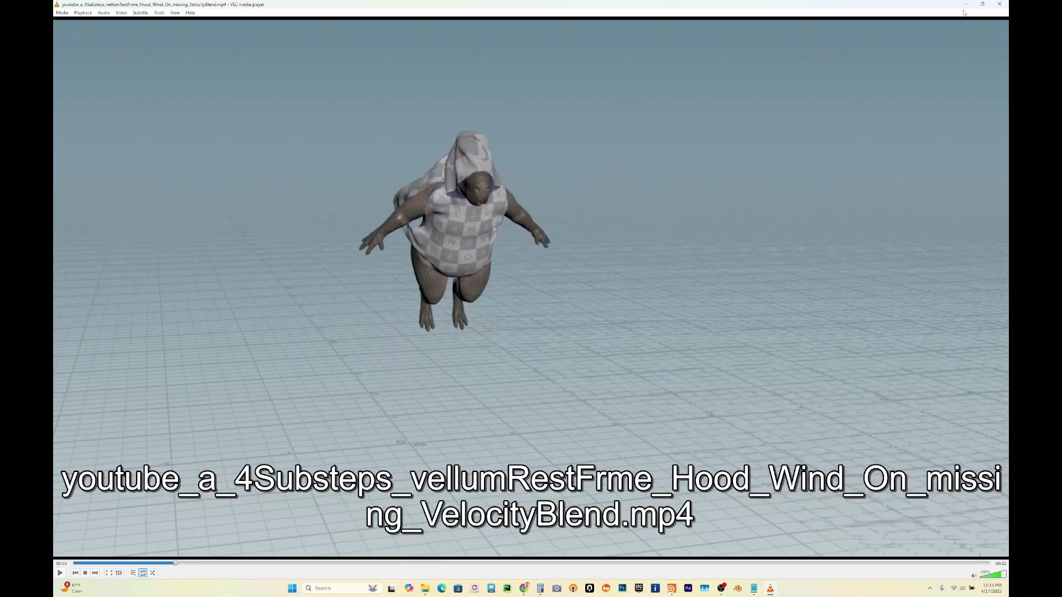
click(965, 6)
click(773, 413)
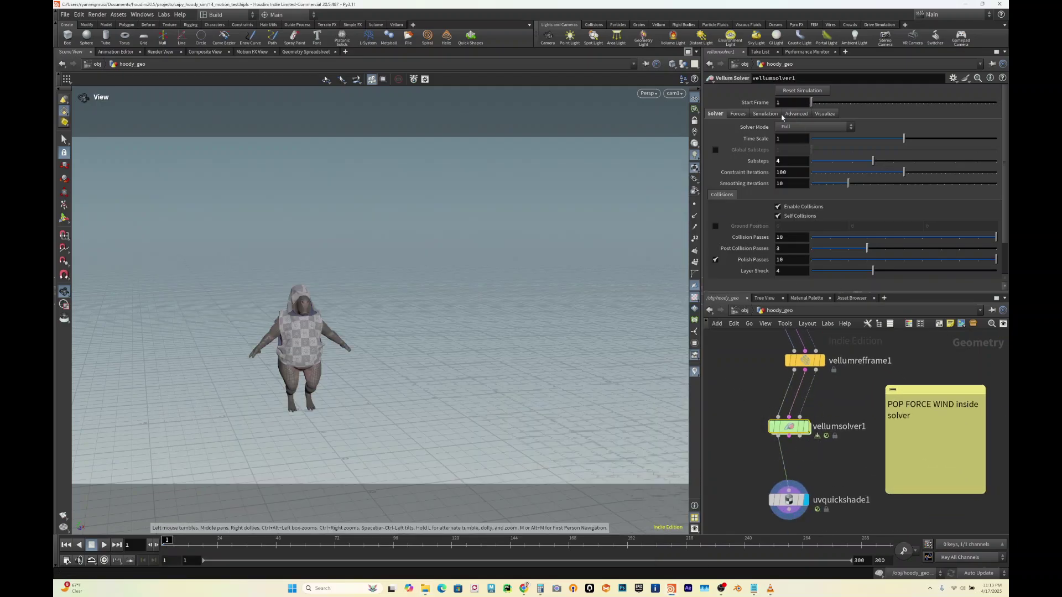
Check the solver gravity and popforce1's -100 wind force in the forces network, then return to vellumsolver1
click(736, 114)
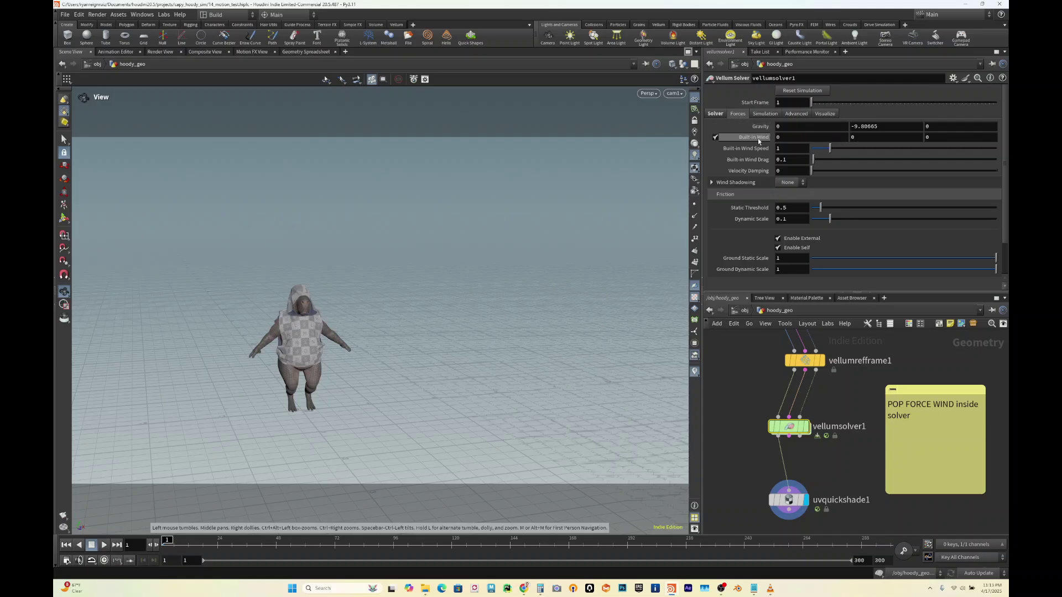
double_click(791, 427)
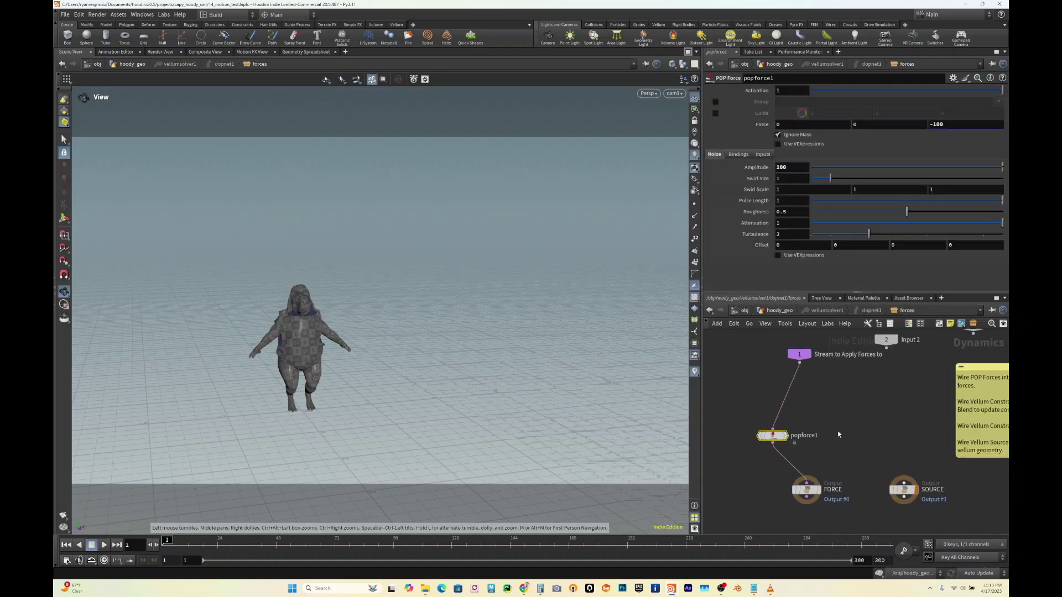
drag(754, 444, 762, 444)
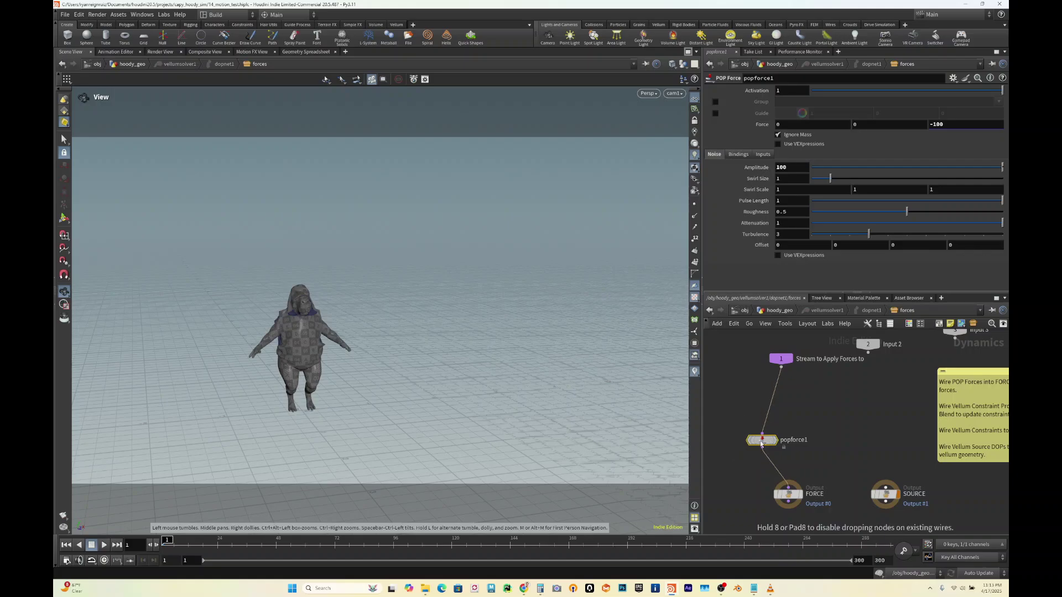
click(827, 410)
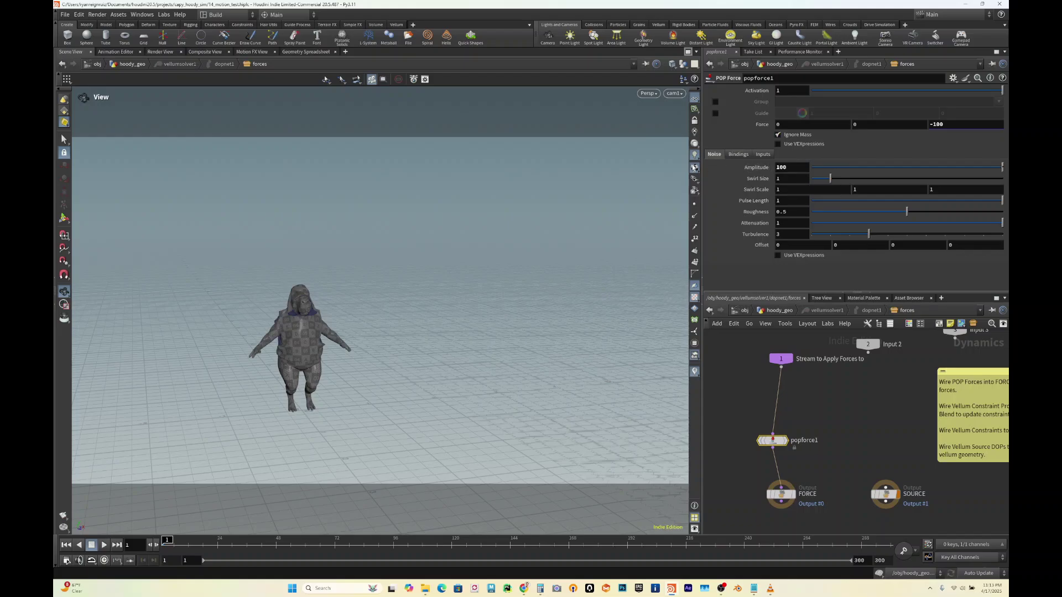
click(830, 310)
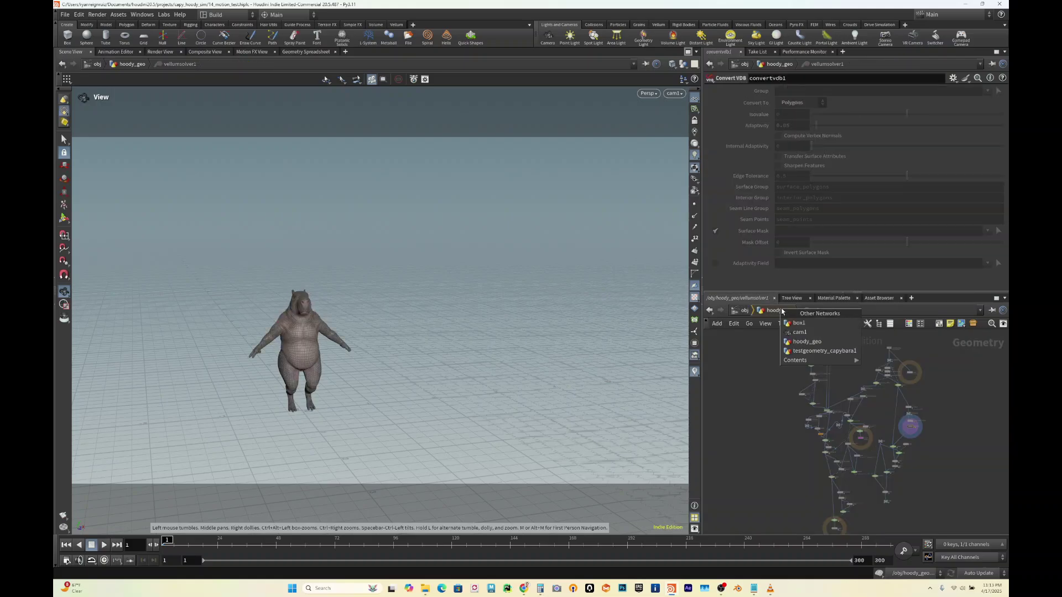
Go into hoody_geo and open vellumattach1's stretch settings, with stiffness 0
click(751, 311)
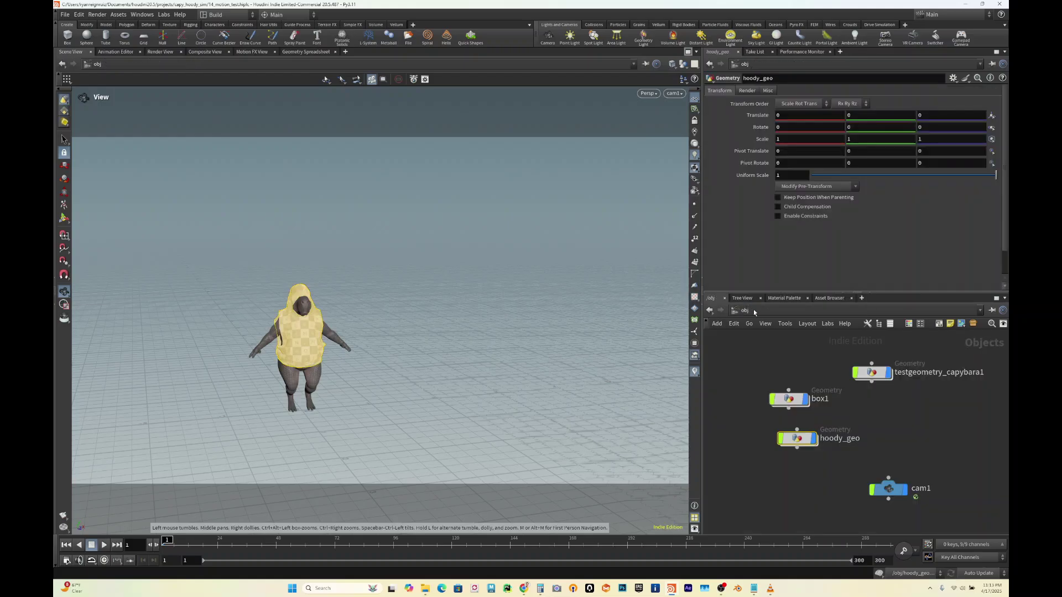
double_click(799, 438)
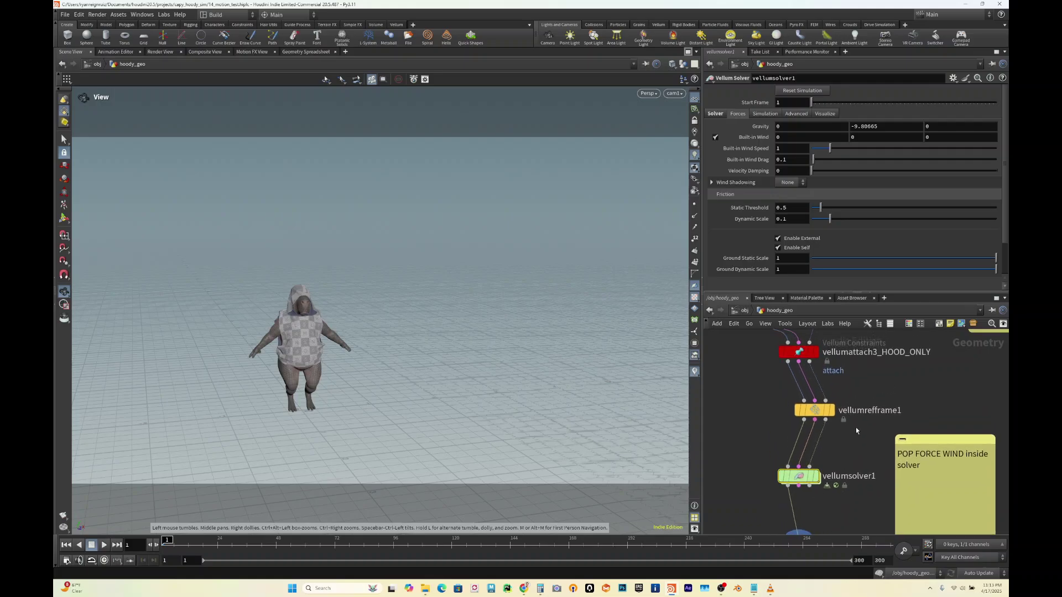
scroll(860, 410, down, 2)
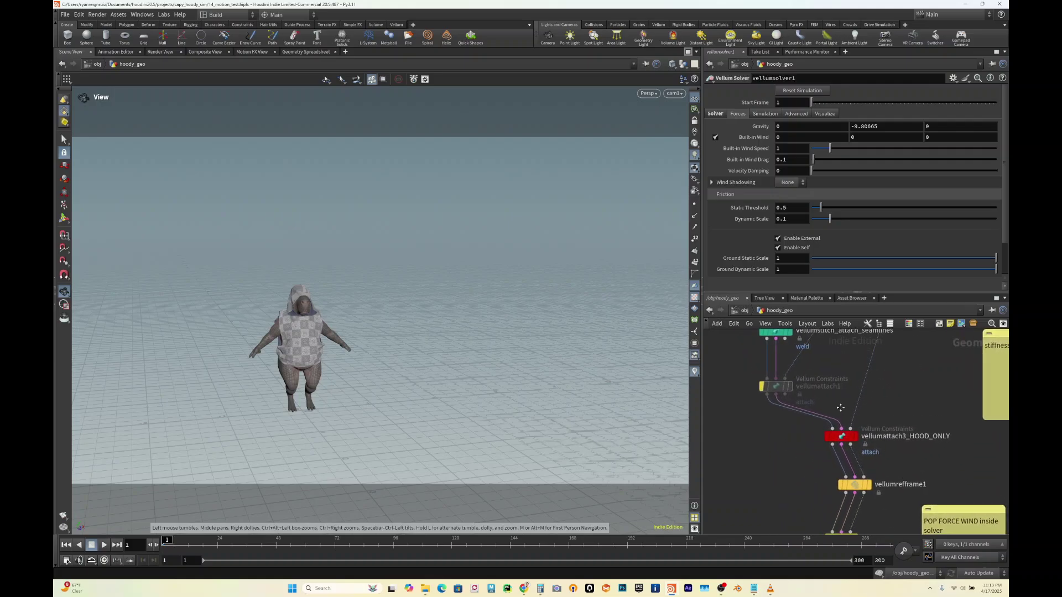
middle_drag(840, 408, 826, 412)
click(760, 393)
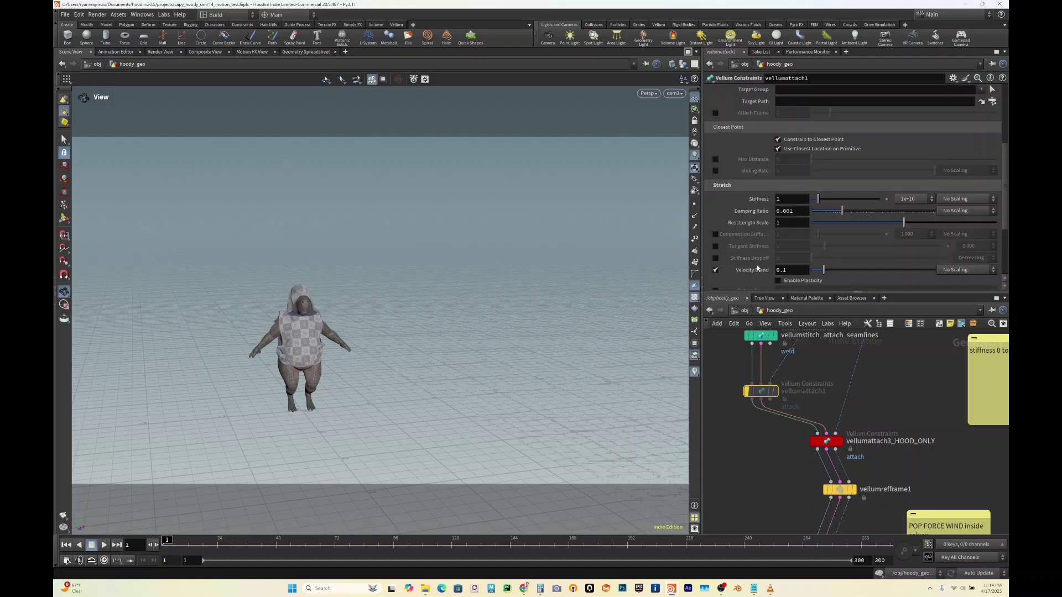
middle_drag(763, 393, 786, 391)
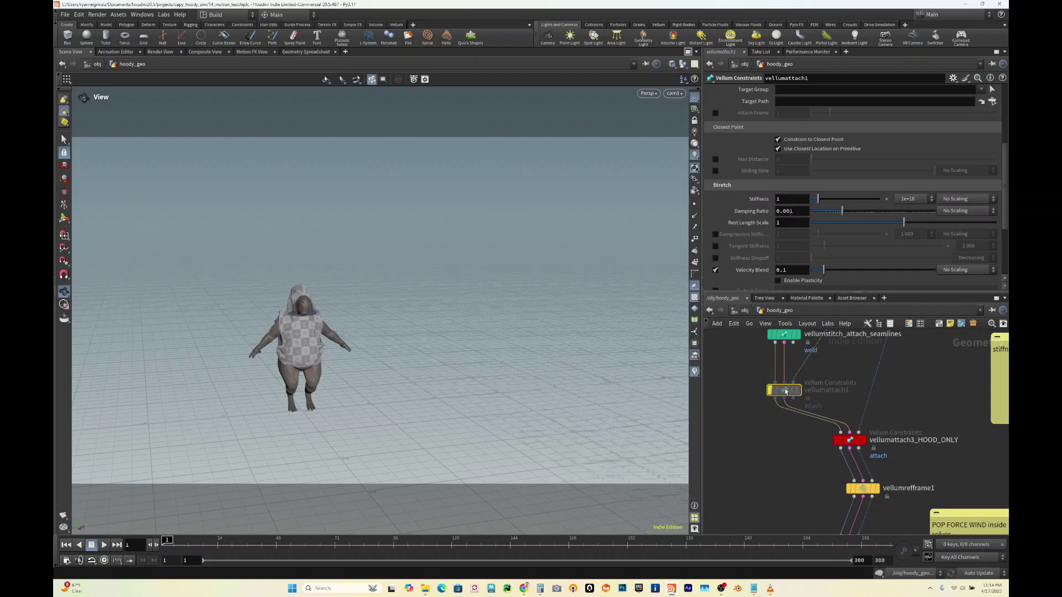
drag(786, 392, 790, 389)
scroll(774, 209, up, 2)
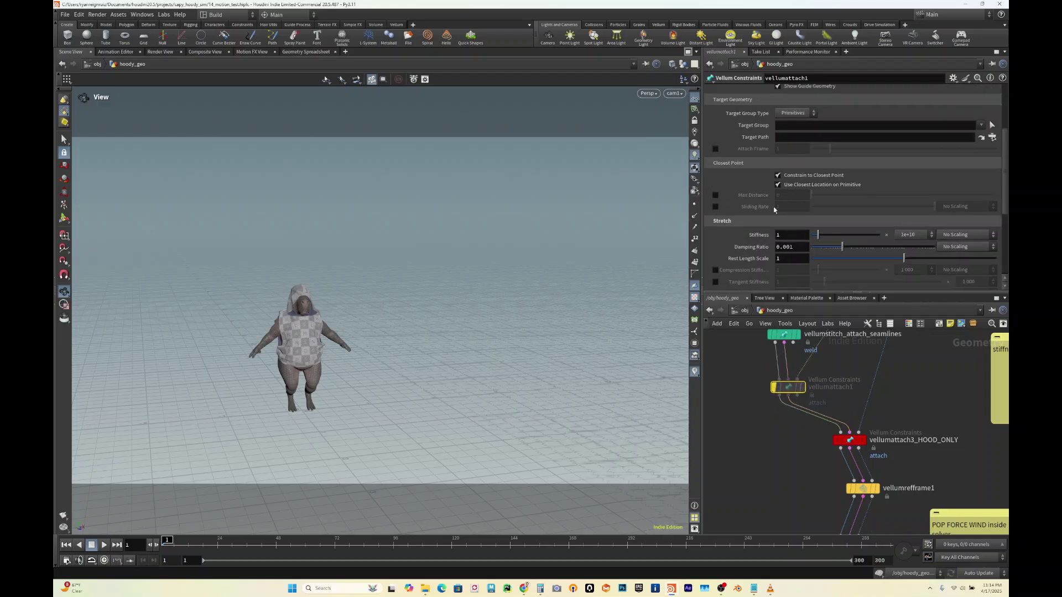
scroll(774, 210, up, 1)
scroll(774, 218, down, 1)
scroll(730, 221, down, 3)
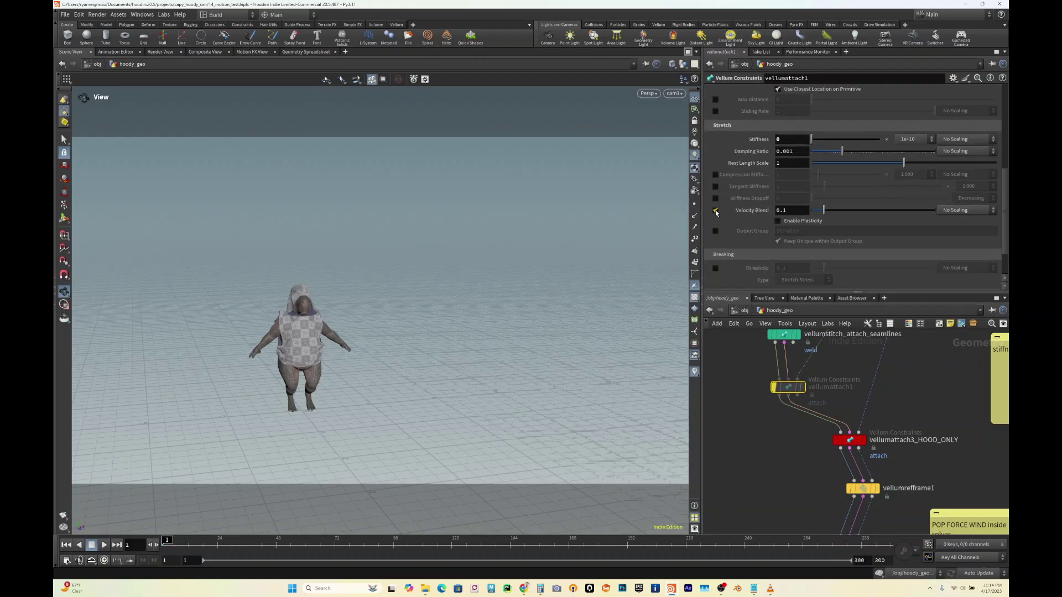
Toggle vellumattach1's Velocity Blend off and back on at 0.1, then reposition the node
click(715, 210)
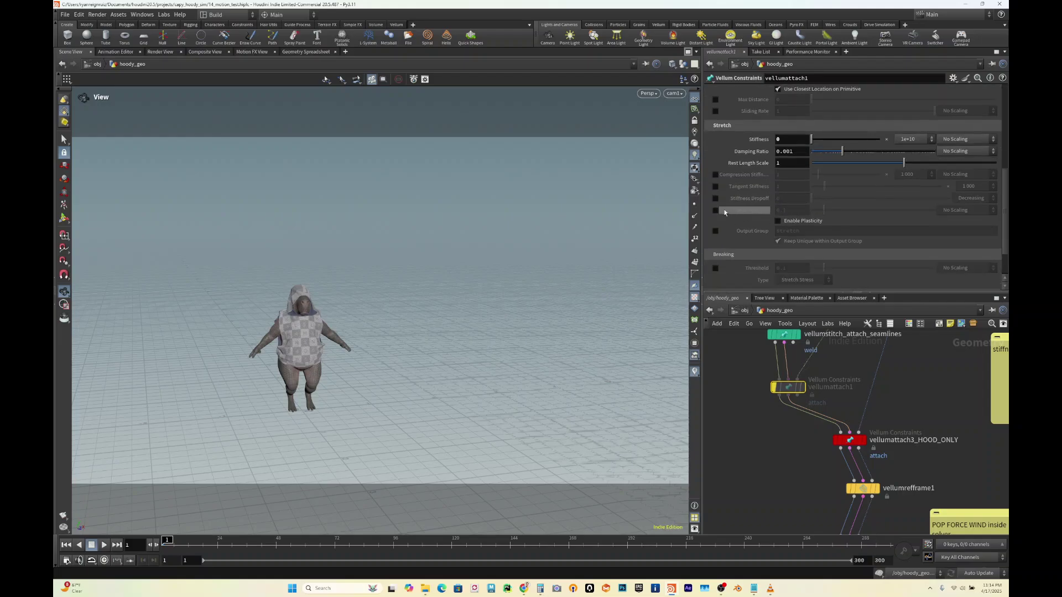
click(716, 210)
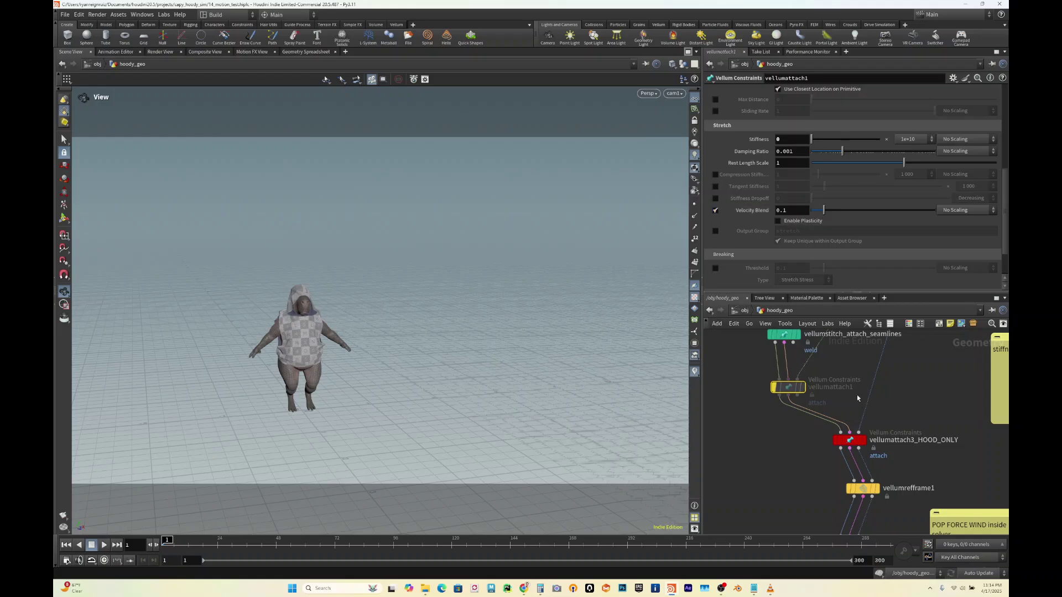
middle_drag(838, 390, 788, 443)
drag(746, 441, 772, 444)
middle_drag(848, 373, 818, 553)
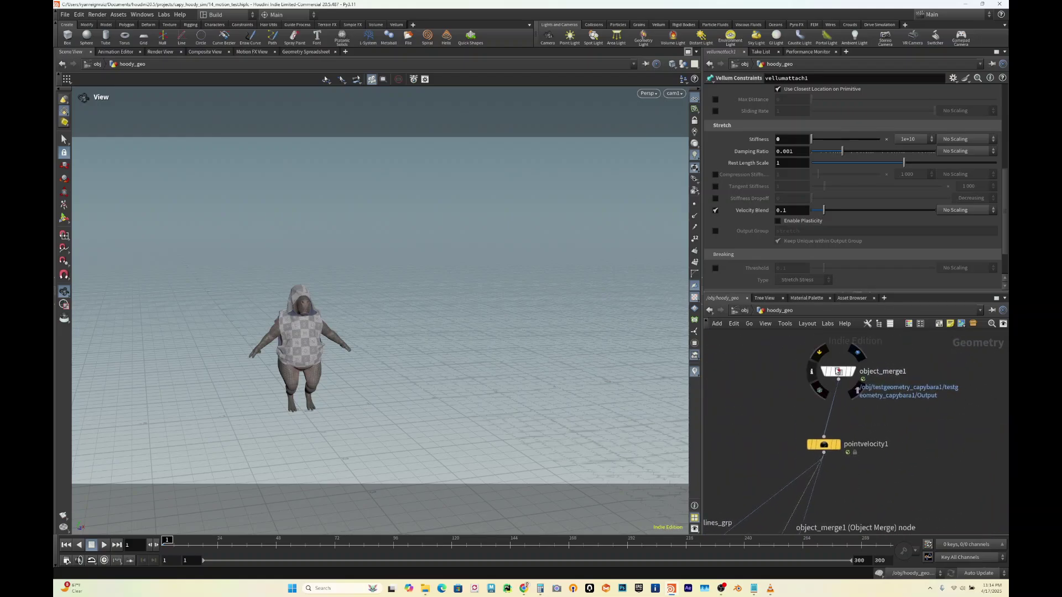
Nudge object_merge1 and pointvelocity1 into place and inspect pointvelocity1's settings
mouse_move(833, 372)
mouse_down()
mouse_move(824, 360)
mouse_move(824, 369)
mouse_up()
click(824, 447)
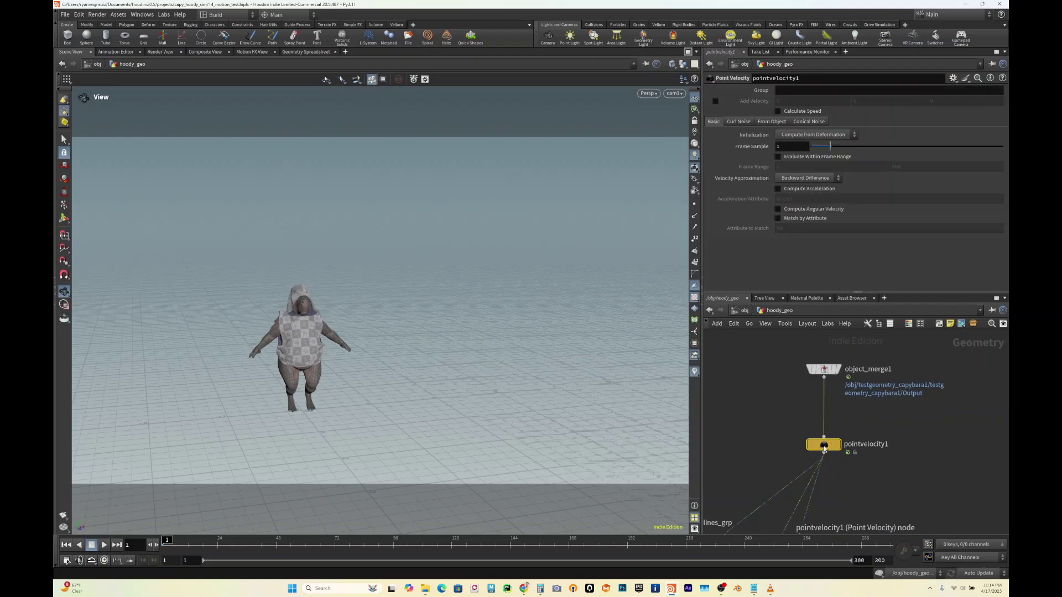
drag(824, 448, 827, 449)
scroll(840, 470, down, 3)
Reselect vellumattach1, keeping its stretch settings, and bring up the capy_hoody_sim project folder
middle_drag(840, 470, 780, 376)
scroll(779, 368, up, 6)
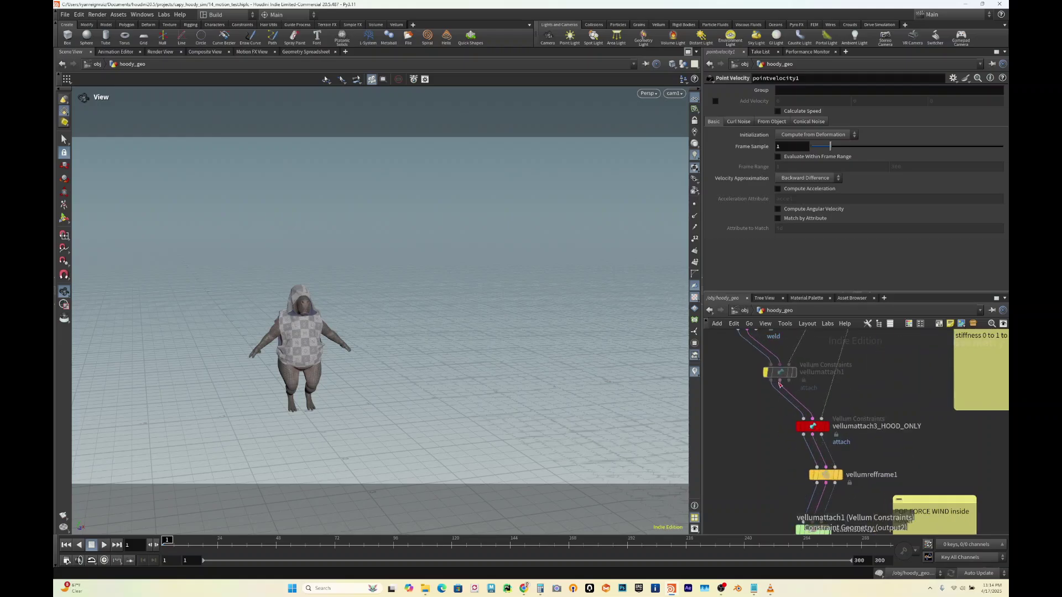
click(772, 366)
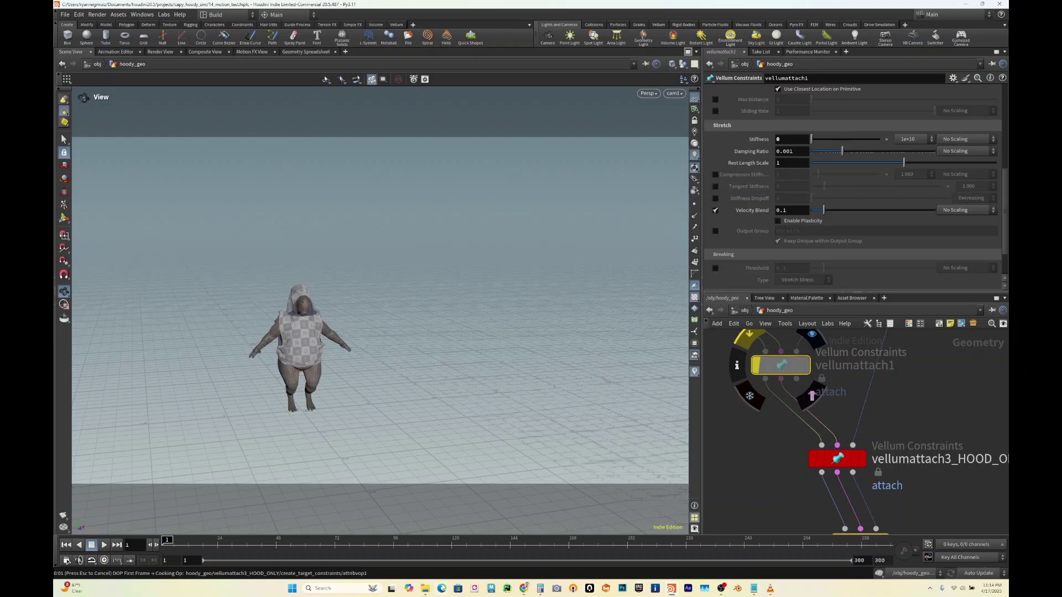
click(425, 588)
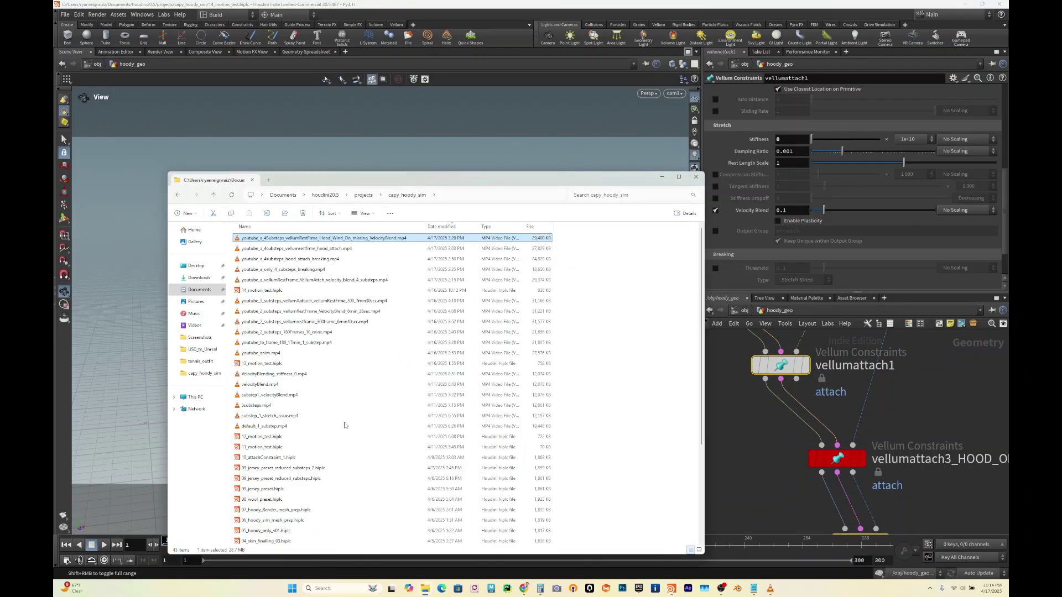
Play youtube_a_vellumRestFrame_VellumAttch_velocity_blend_4_substeps.mp4 in VLC media player
click(306, 280)
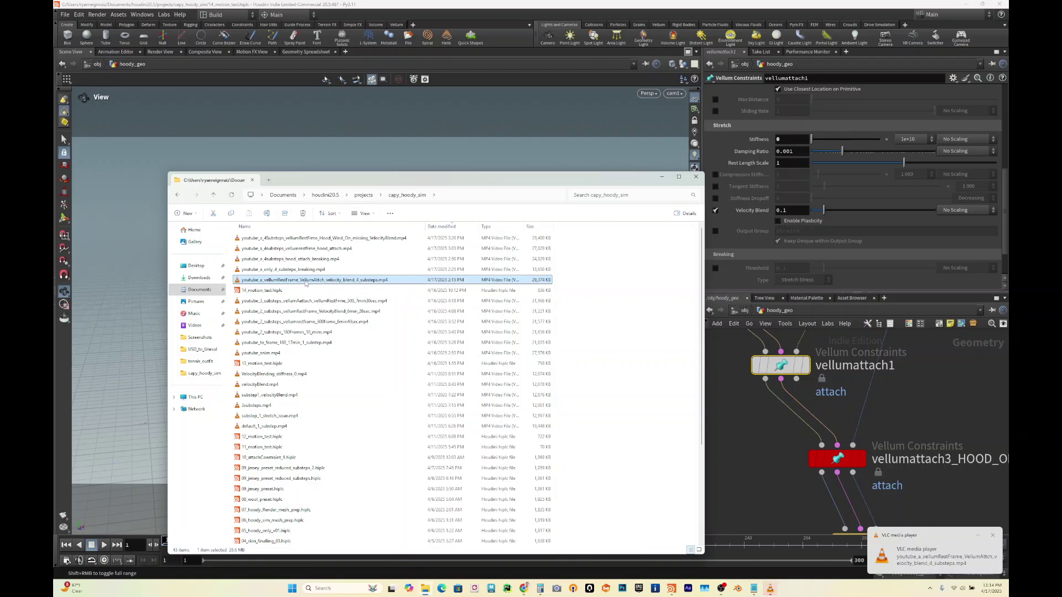
click(774, 587)
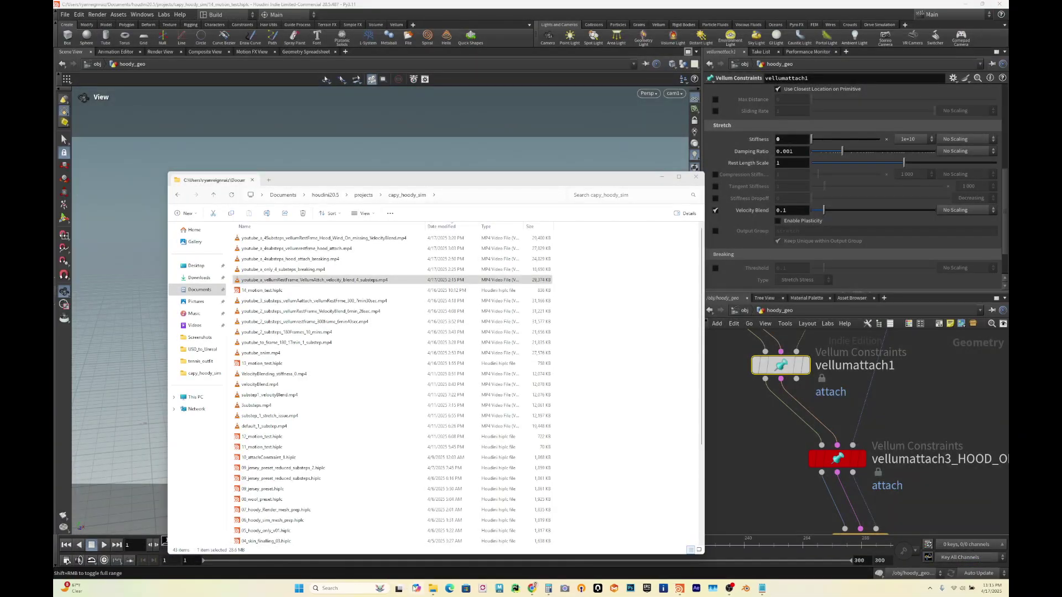
Show the SideFX Quick moving cloth page from its top, with Overview and Velocity blending
click(532, 589)
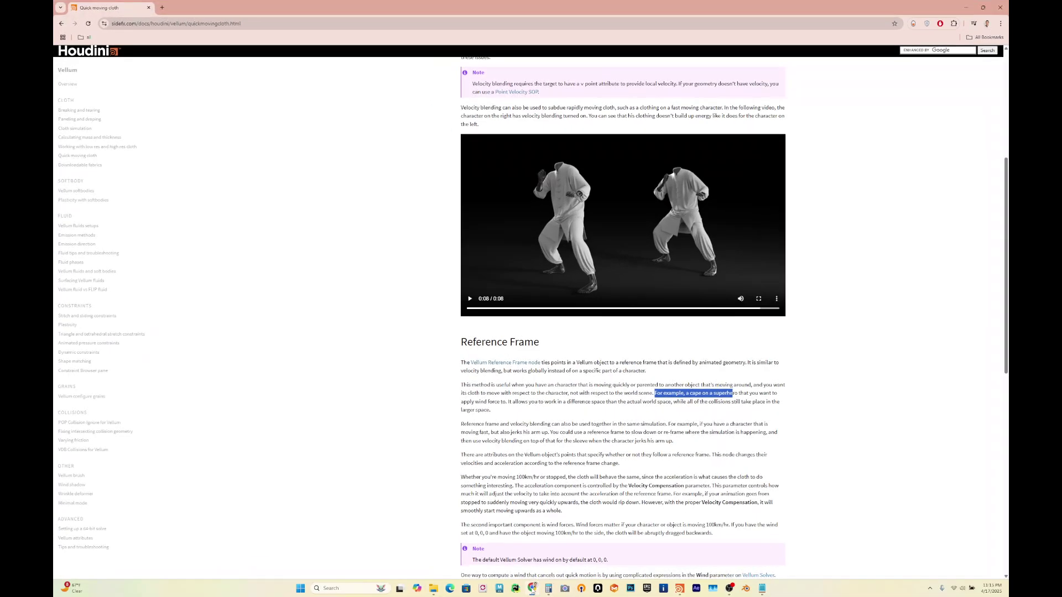
scroll(460, 426, up, 5)
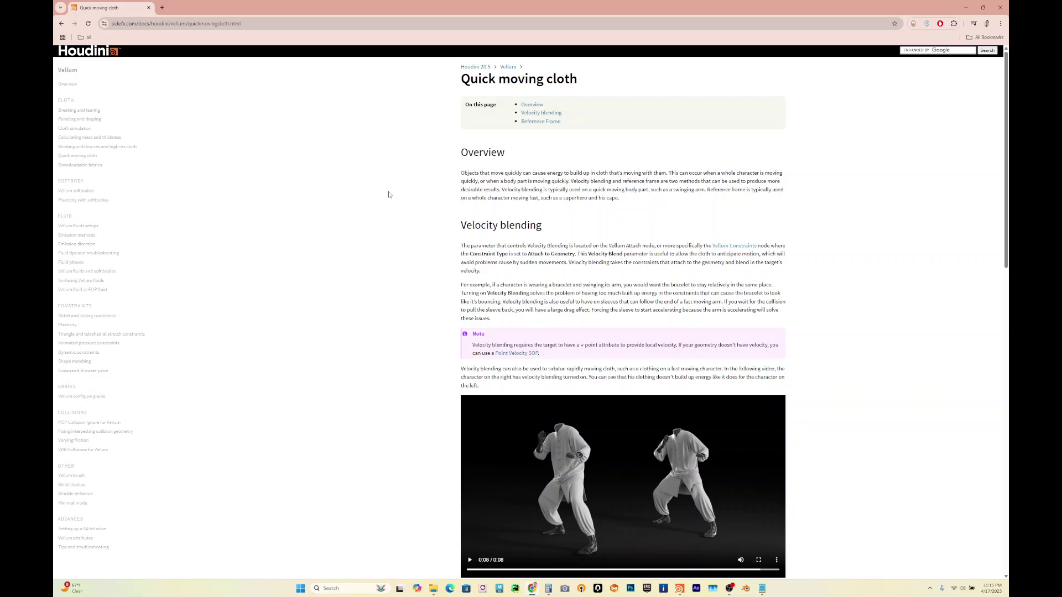